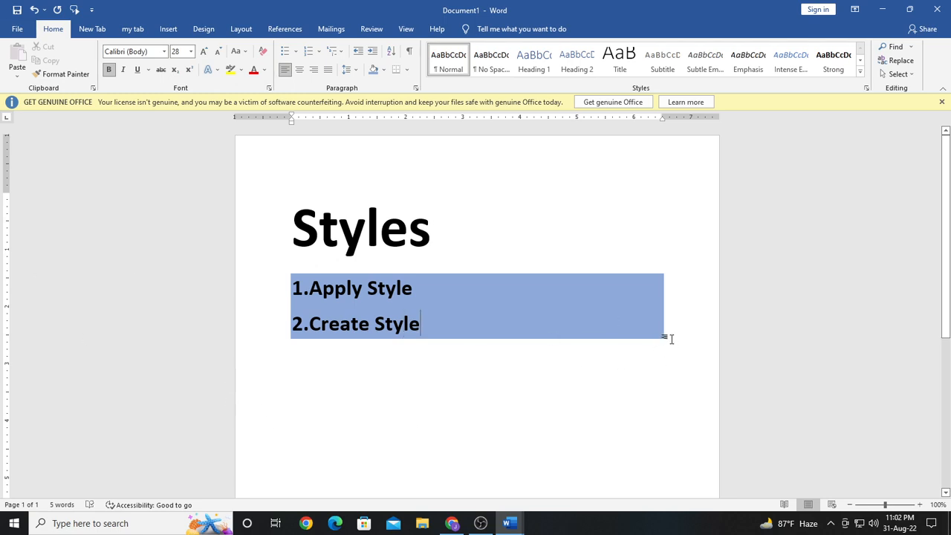
- Add two blank paragraphs below "2.Create Style" and remove the blue shading from the last one
key(Return)
key(Return)
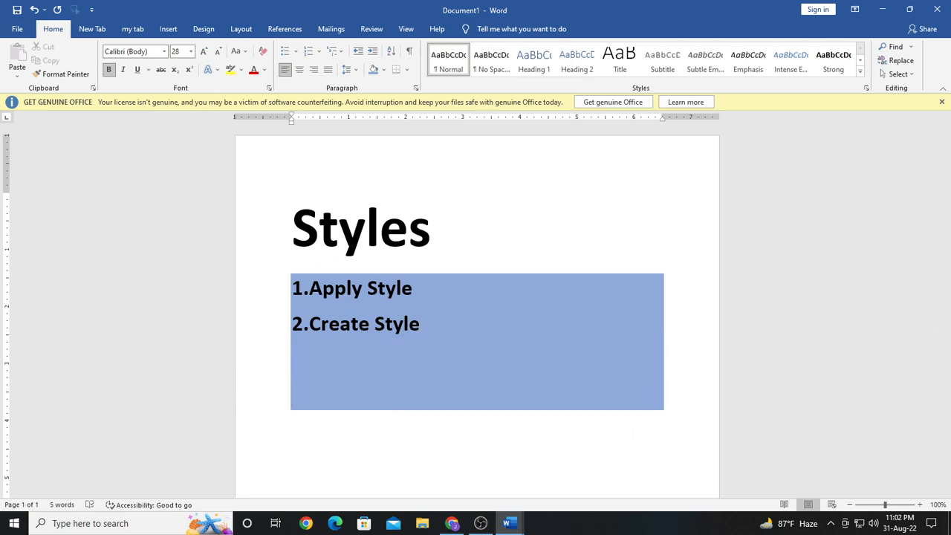
click(384, 69)
click(373, 177)
click(451, 220)
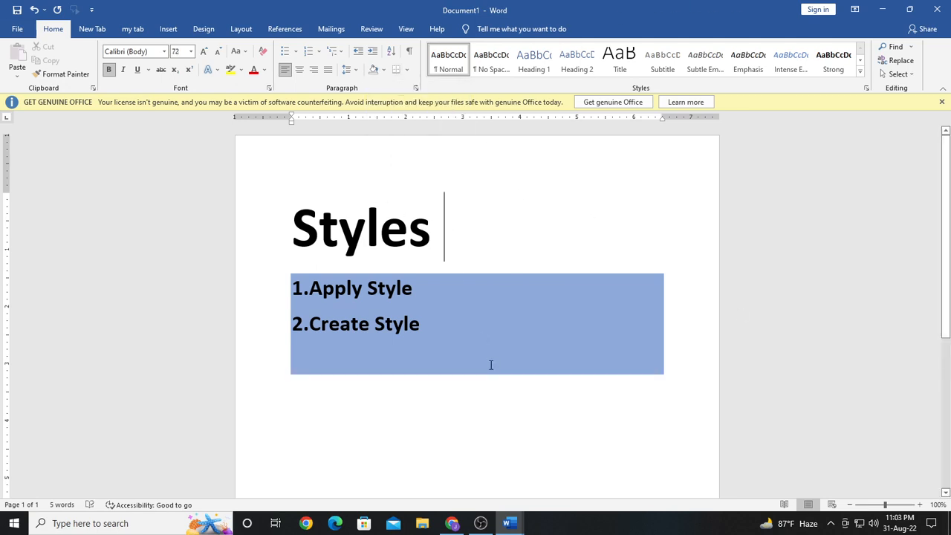
- Write "I love Bangladesh" on the unshaded blank line below the shaded block
click(272, 431)
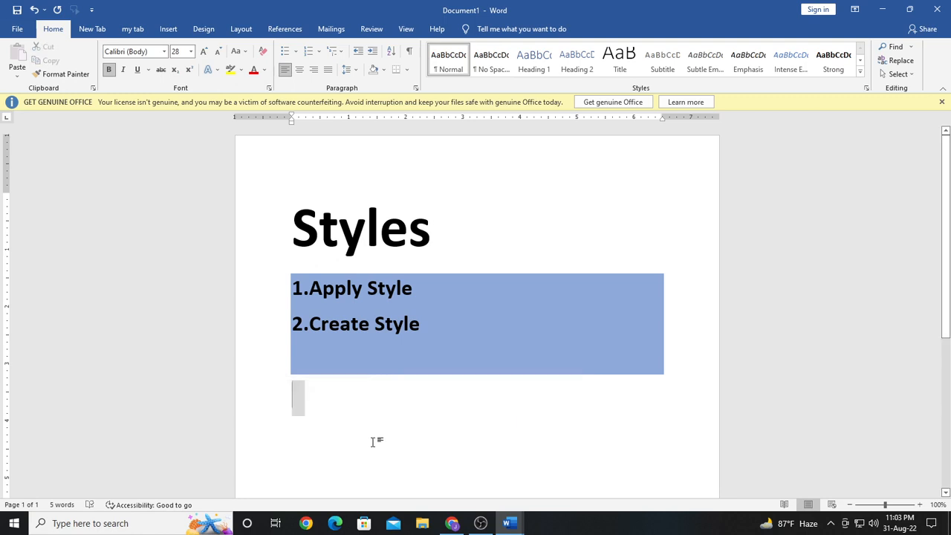
click(297, 405)
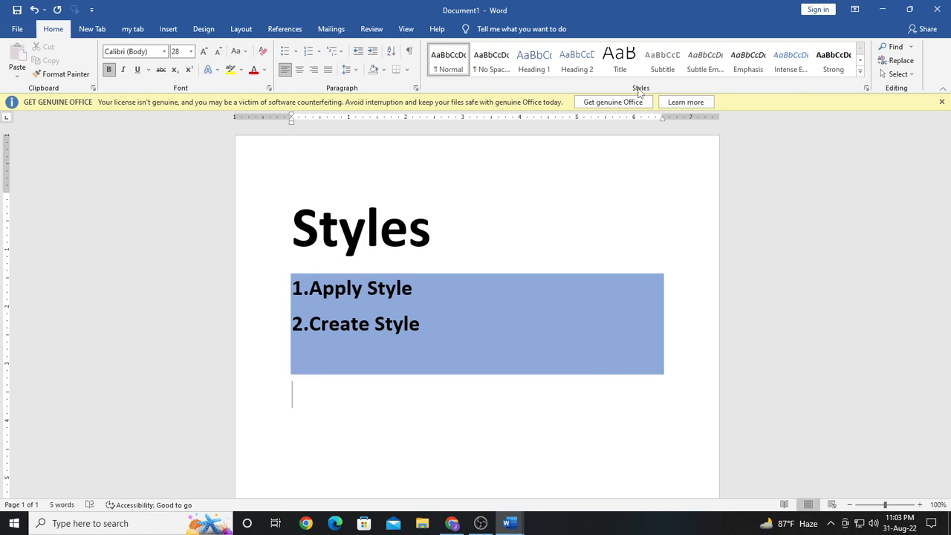
click(521, 256)
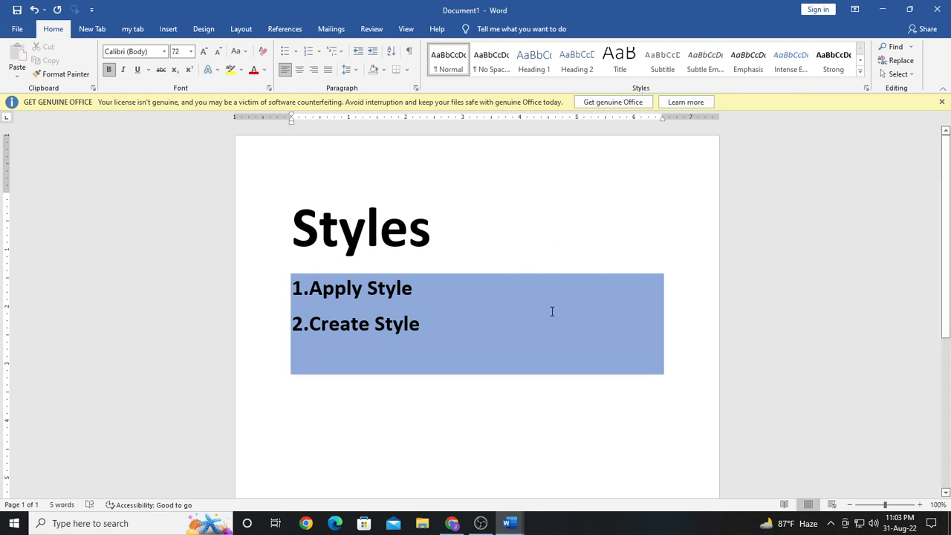
scroll(464, 379, down, 2)
click(295, 287)
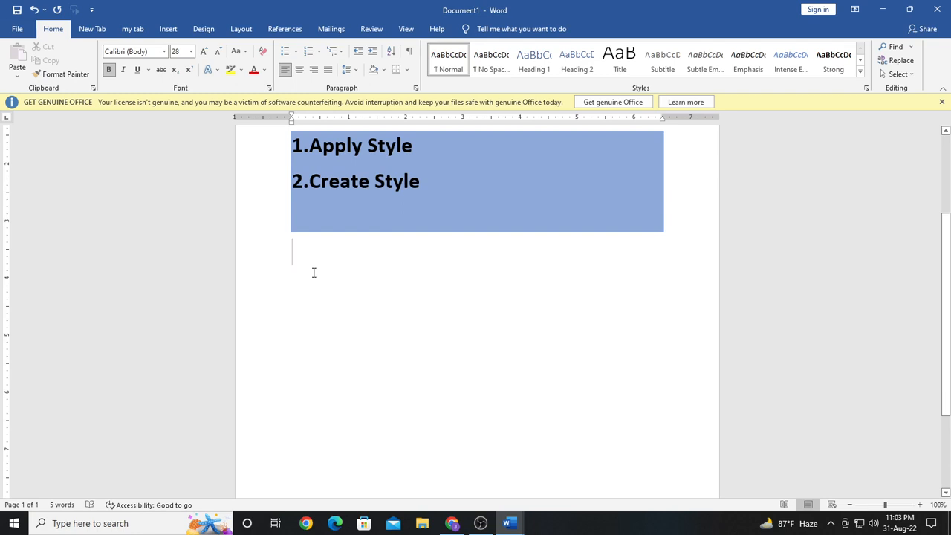
text(I )
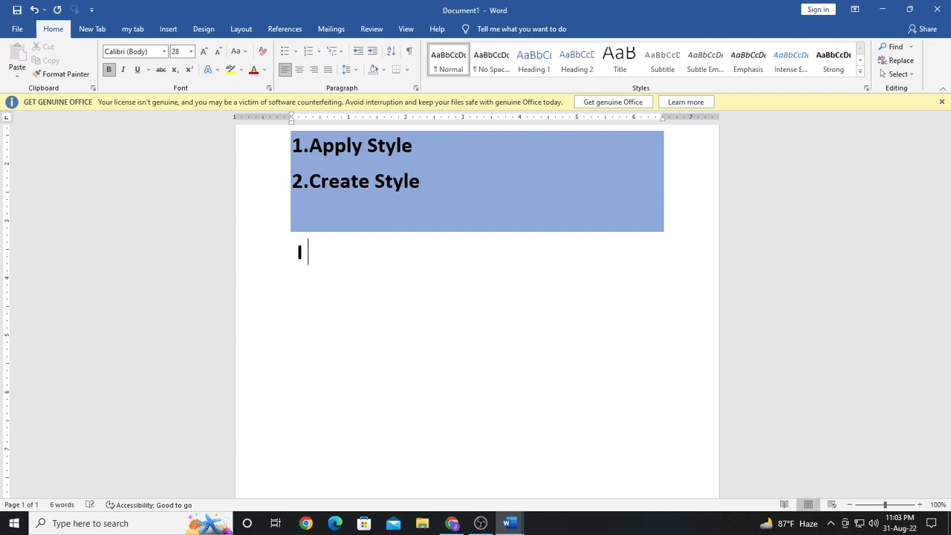
text(love ban)
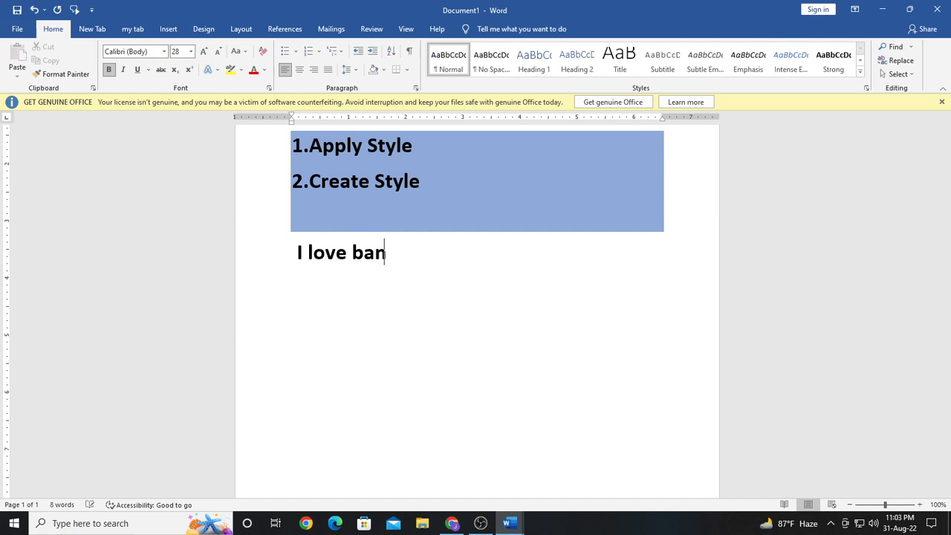
text(glade)
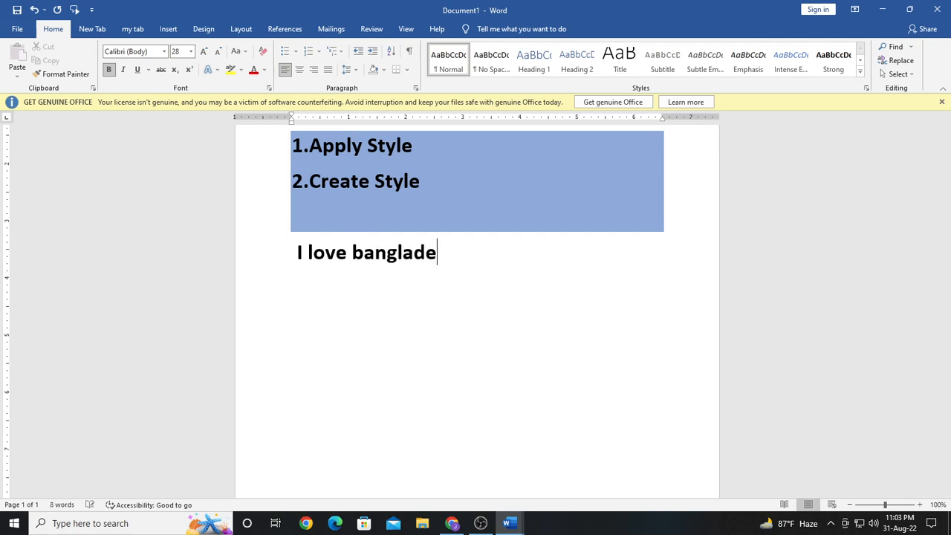
text(sh)
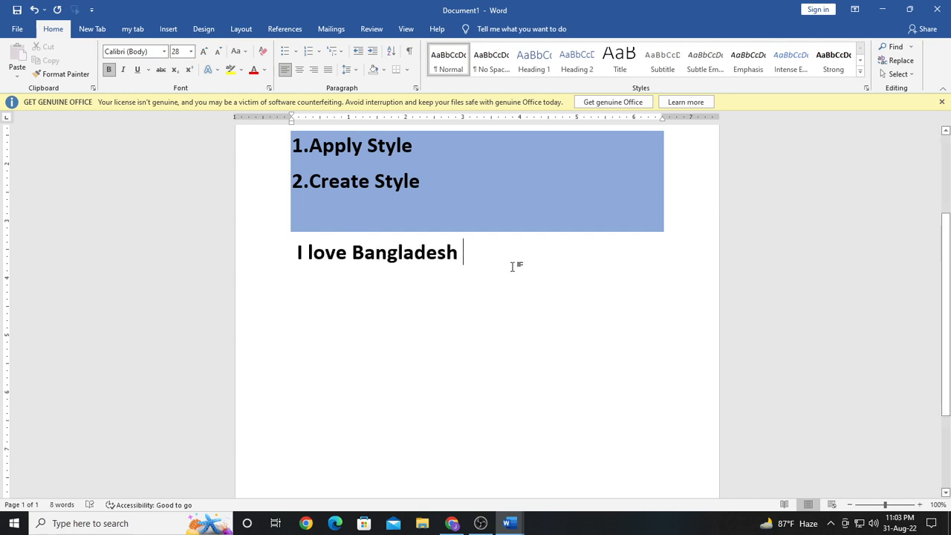
- Remove the bold formatting from the "I love Bangladesh" line
drag(477, 259, 294, 249)
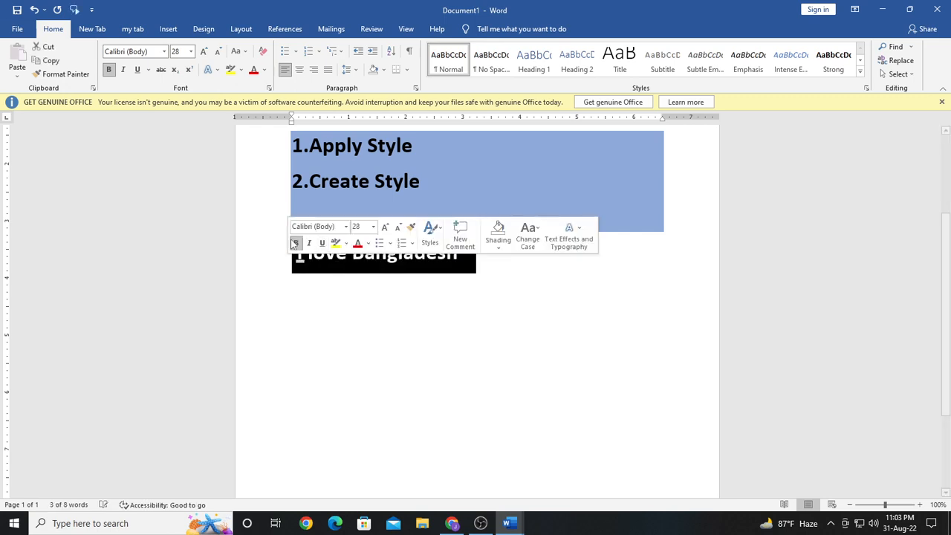
click(295, 243)
click(505, 303)
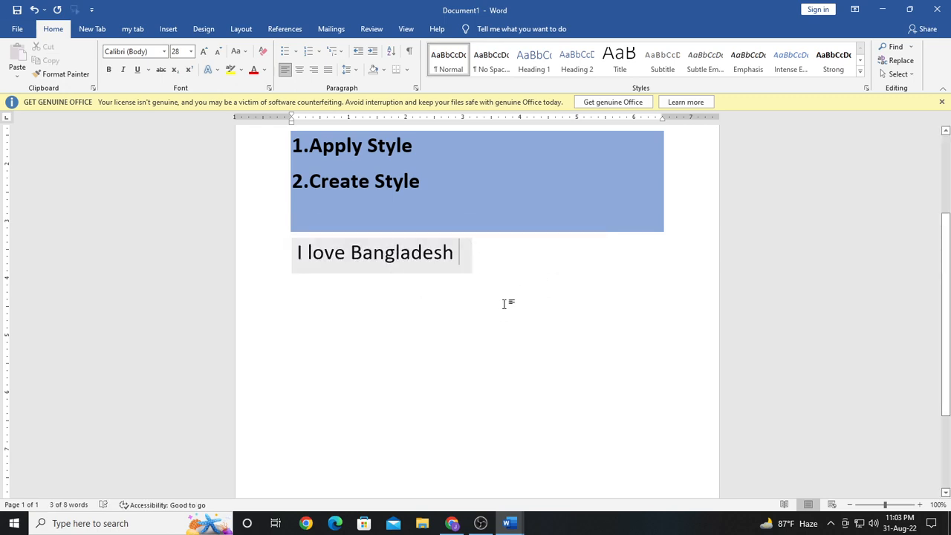
- Insert four line breaks before "I love Bangladesh" to move it further down the page
click(298, 254)
key(Return)
key(Return)
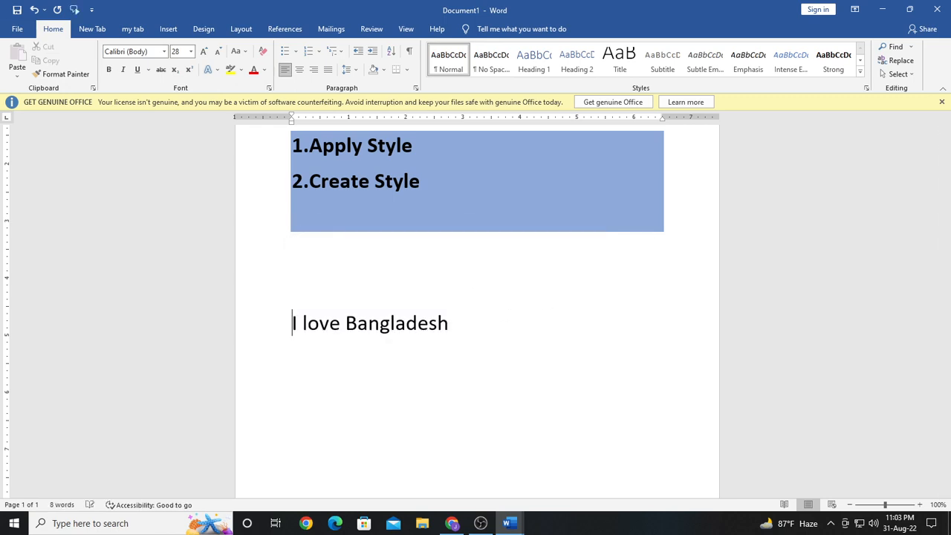
key(Return)
key(Return)
scroll(267, 300, down, 2)
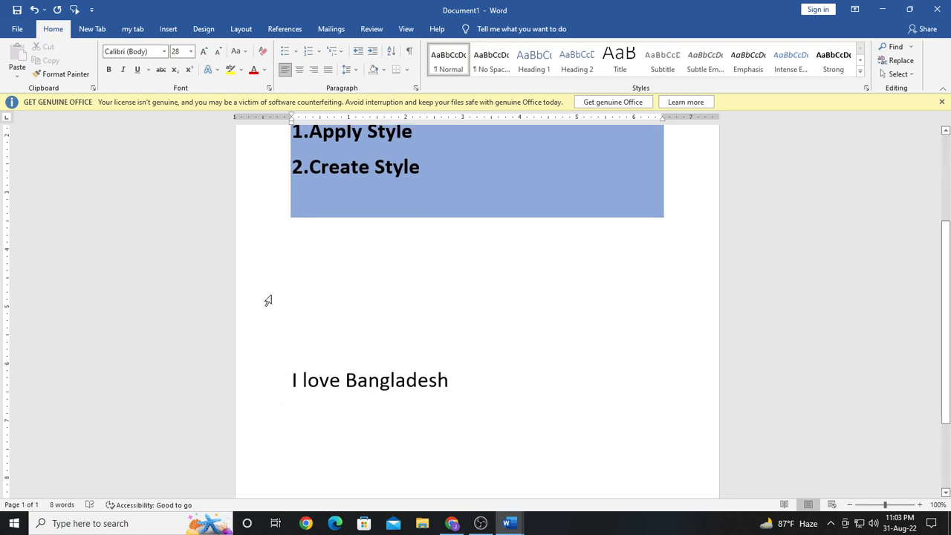
scroll(390, 240, down, 1)
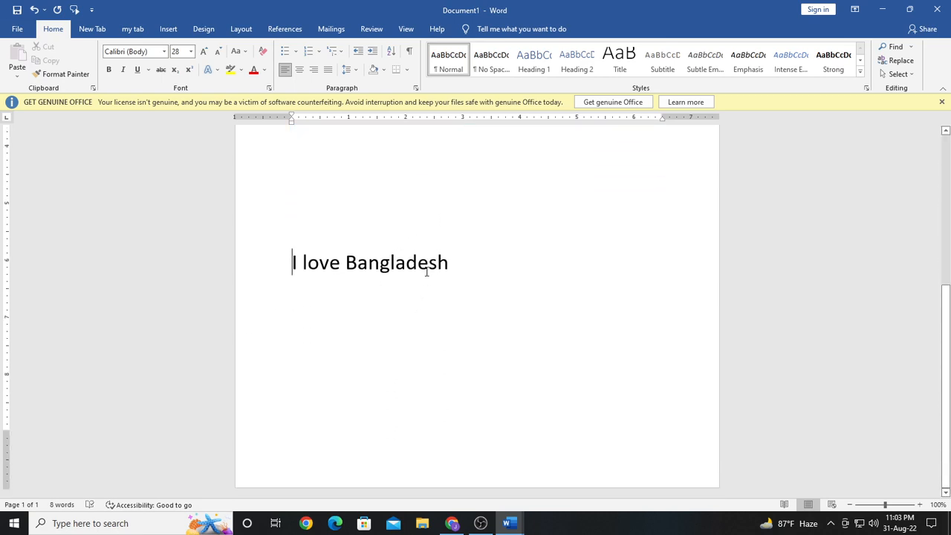
- Apply the Intense Quote style to the "I love Bangladesh" line
click(225, 281)
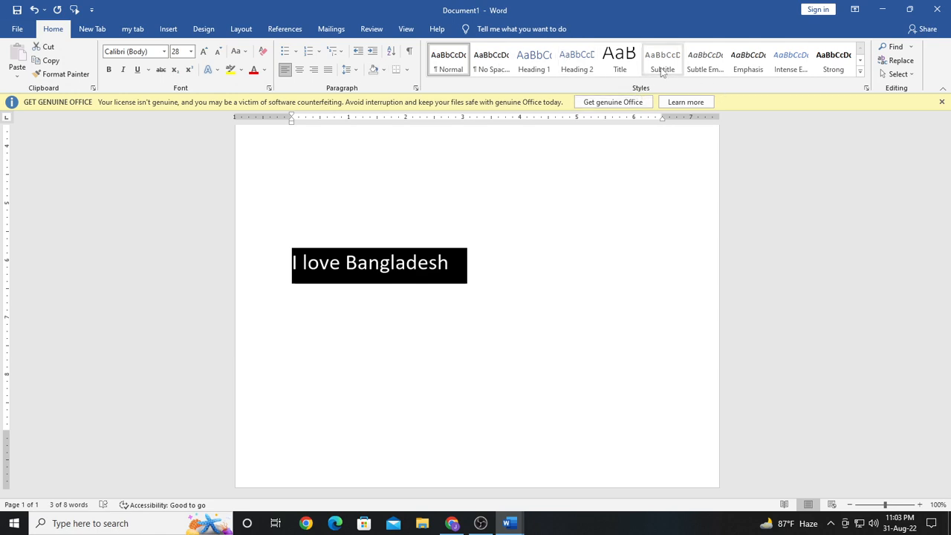
click(533, 61)
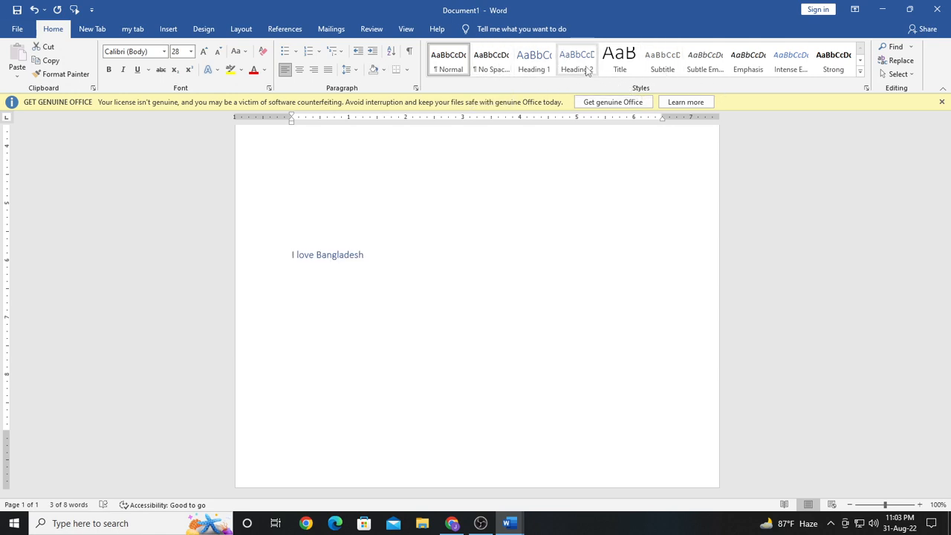
click(860, 73)
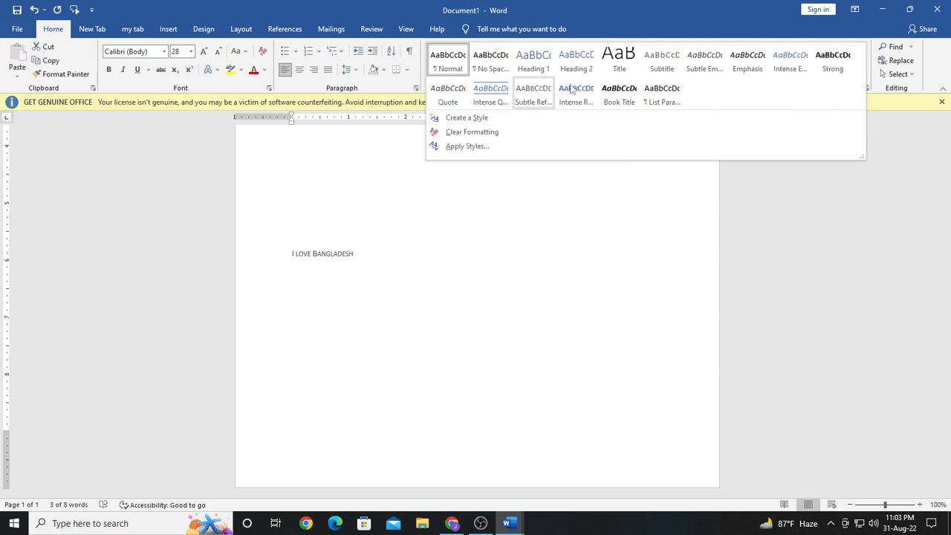
click(488, 98)
click(458, 338)
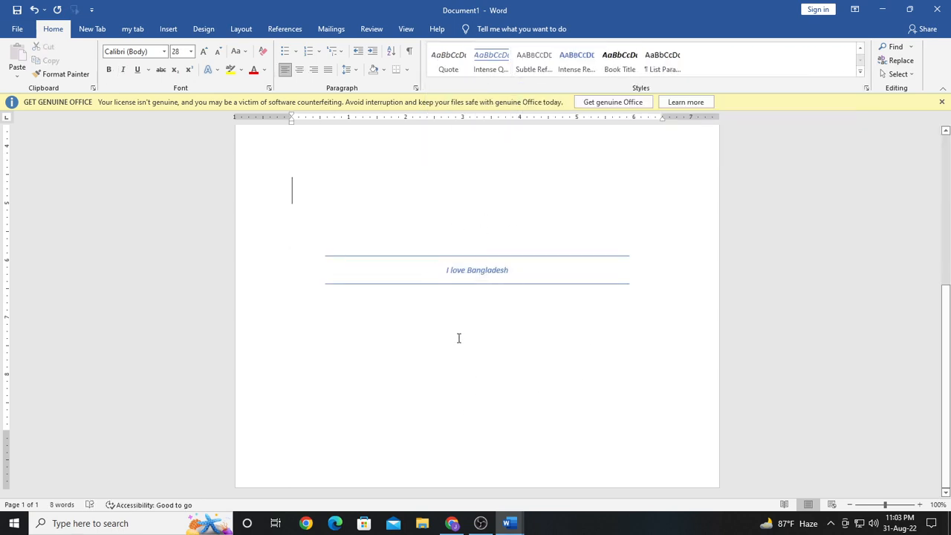
- Apply the Intense Reference and List Paragraph styles to the empty line above the "I love Bangladesh" quote
click(618, 61)
click(576, 61)
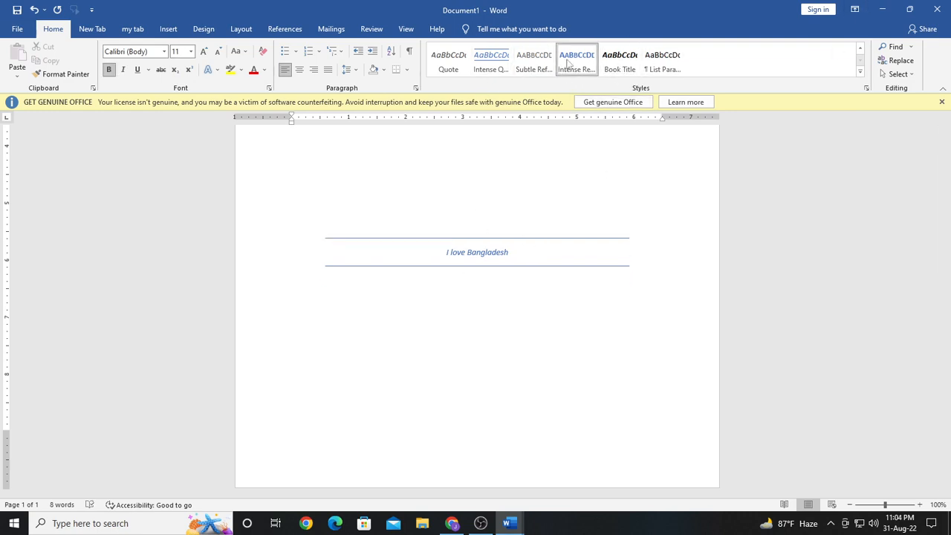
click(859, 72)
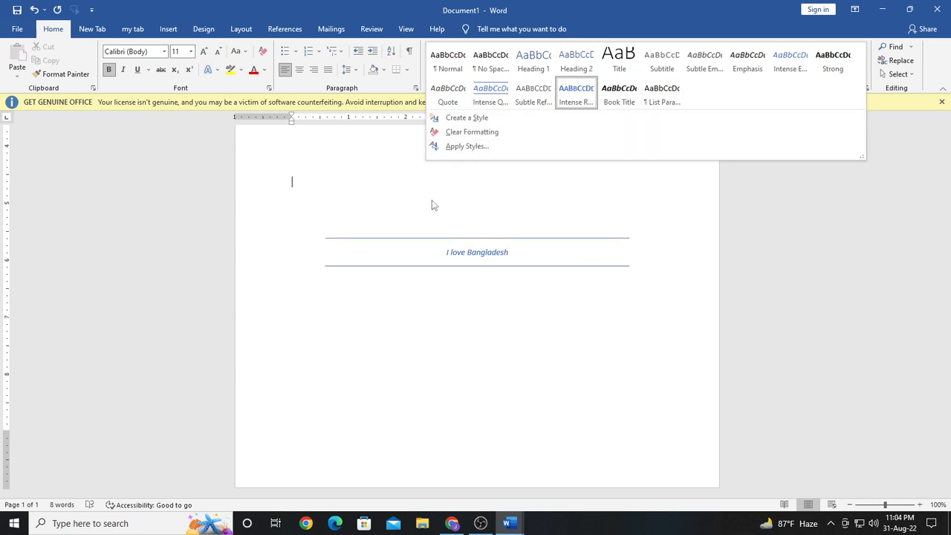
scroll(434, 205, up, 5)
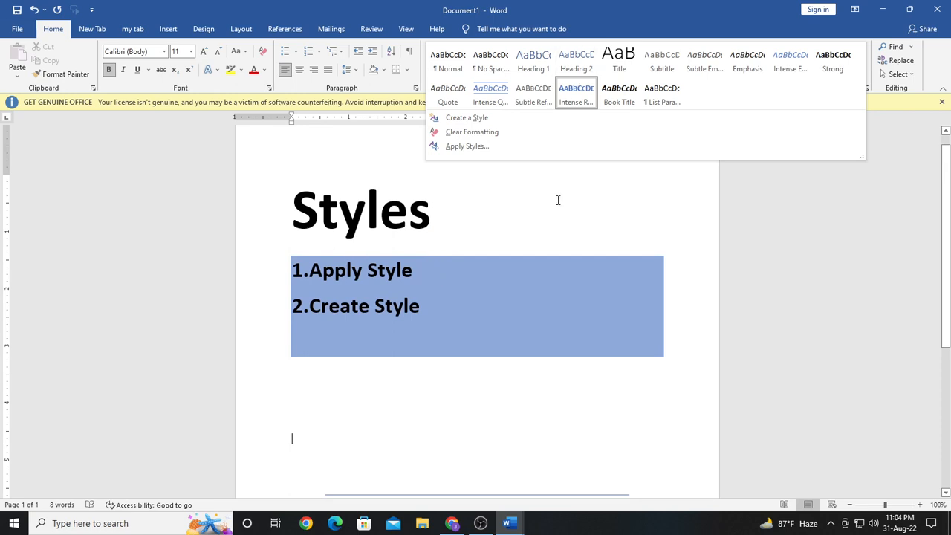
scroll(558, 200, down, 5)
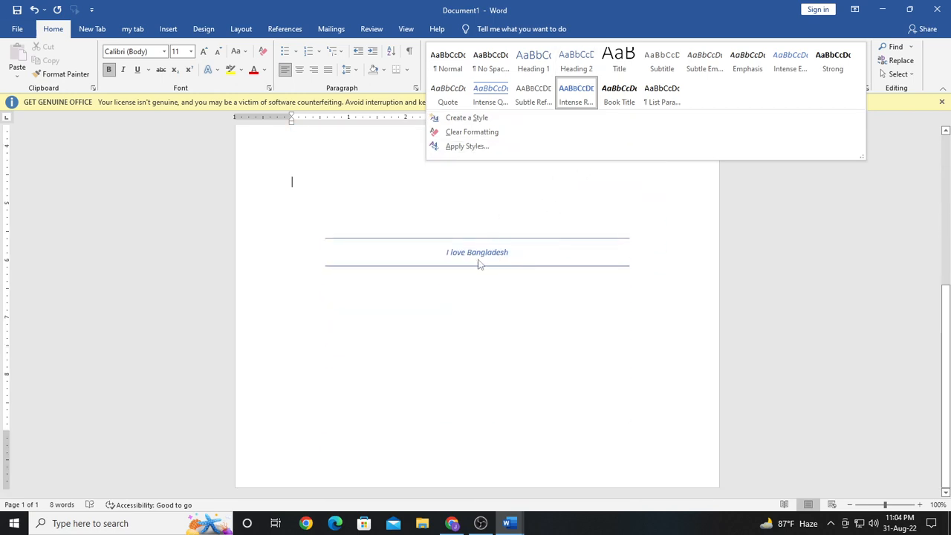
click(661, 97)
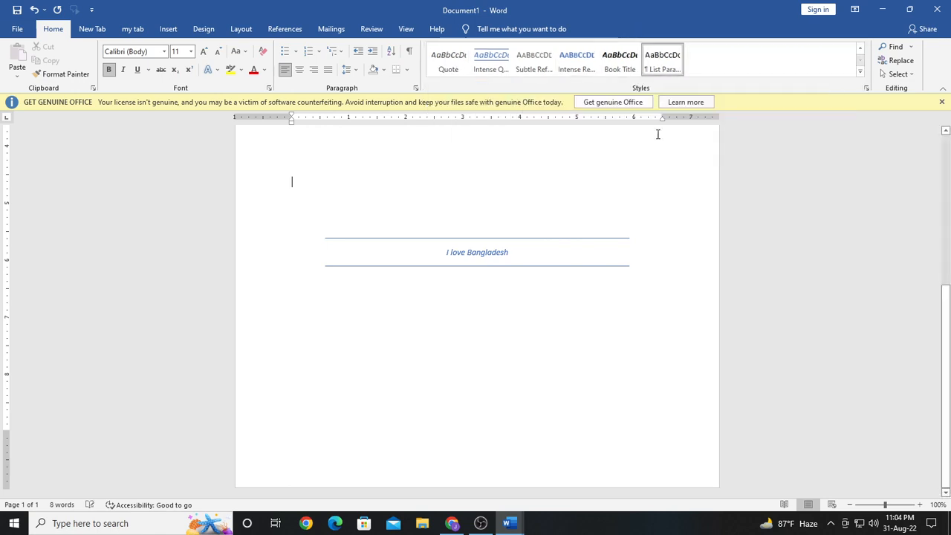
key(ctrl+z)
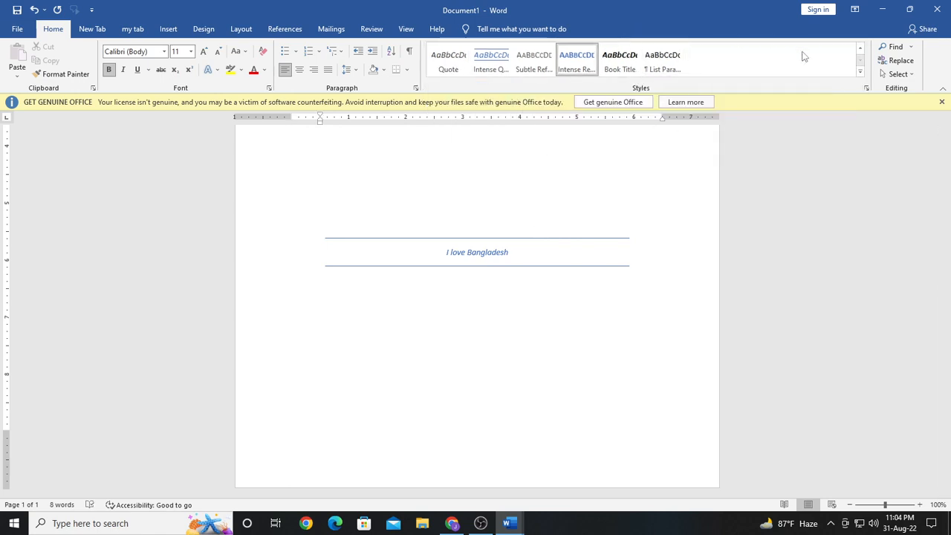
- Start a new style from the current formatting, show its full formatting options and name it "my style"
click(861, 71)
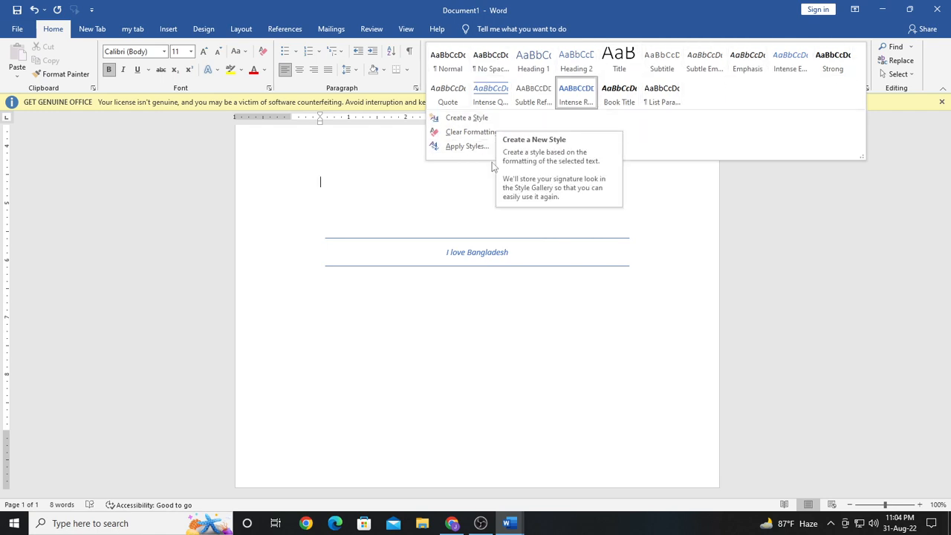
click(886, 162)
click(861, 72)
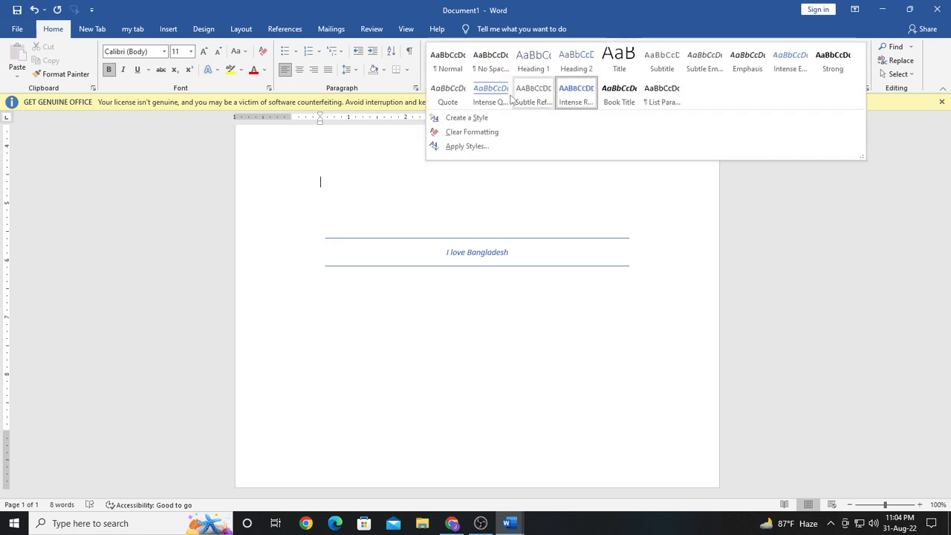
click(455, 120)
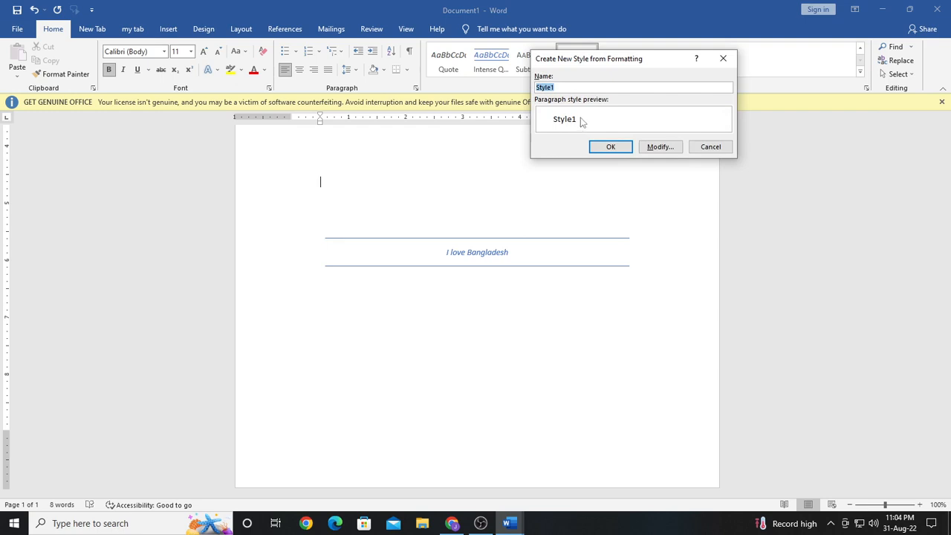
click(659, 148)
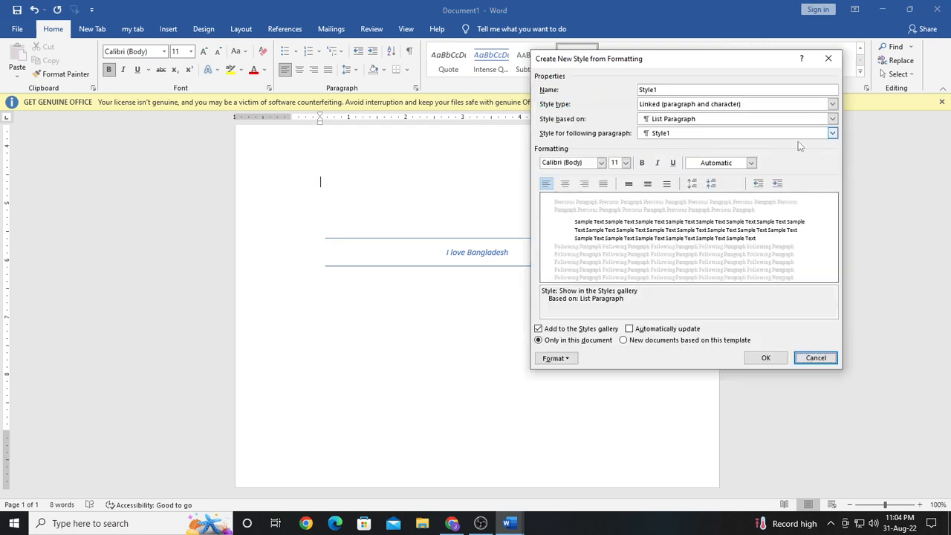
click(657, 90)
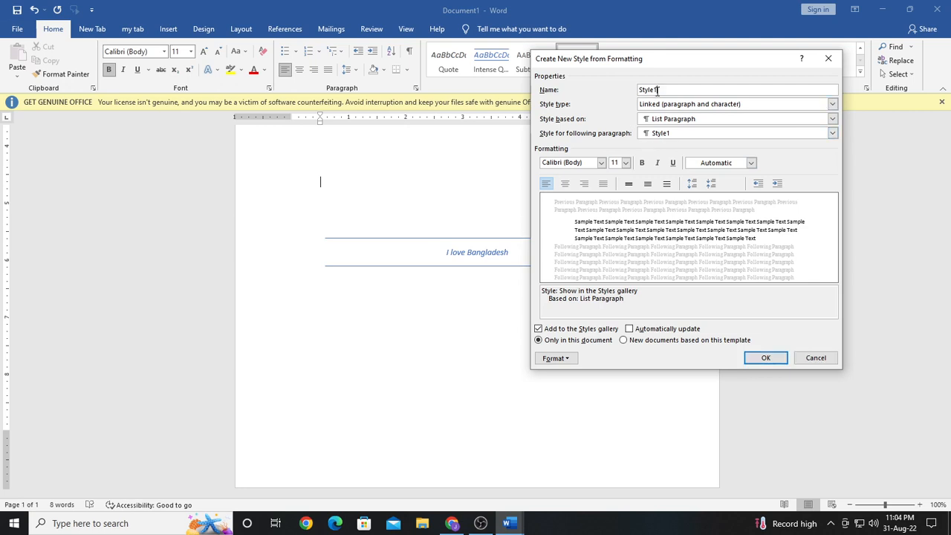
key(BackSpace)
key(BackSpace)
key(BackSpace)
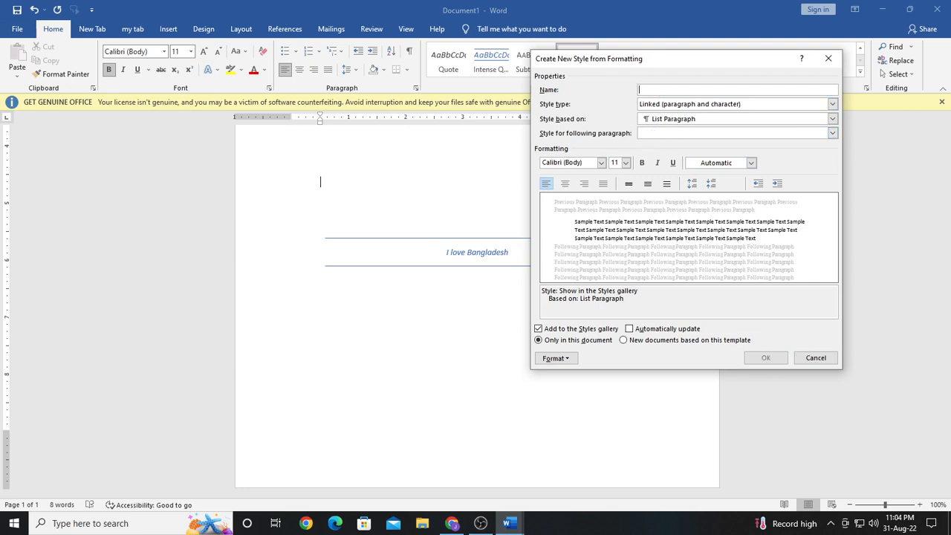
text(my style)
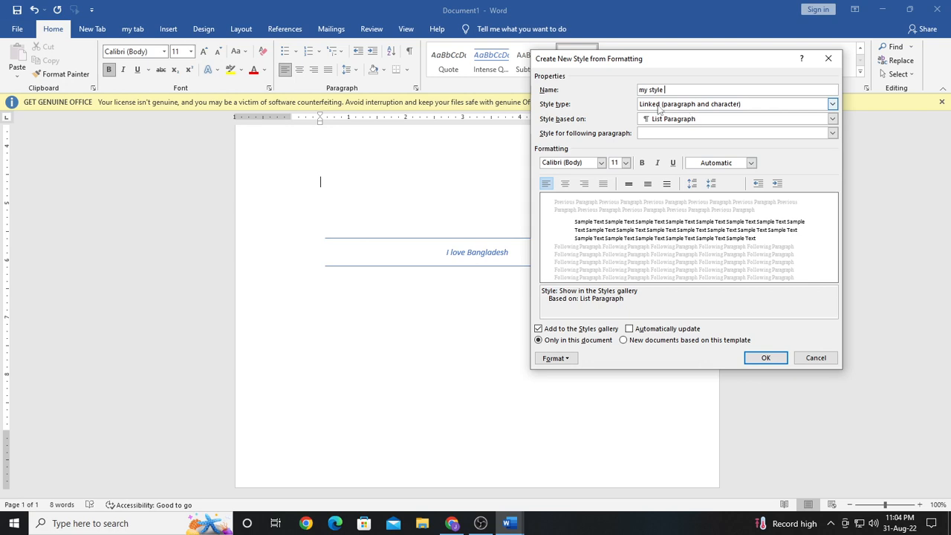
- Try the Character, Paragraph and List types for the new style to compare their previews
click(832, 104)
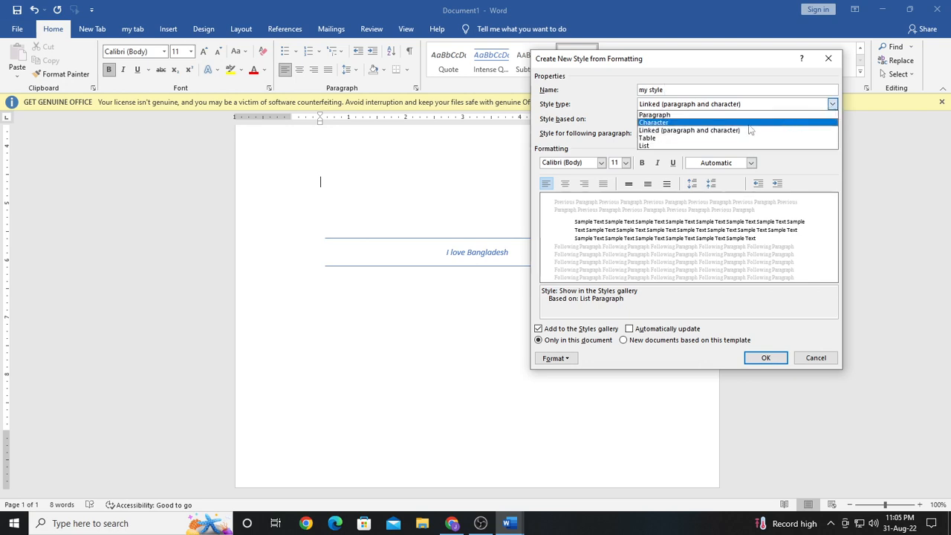
click(666, 122)
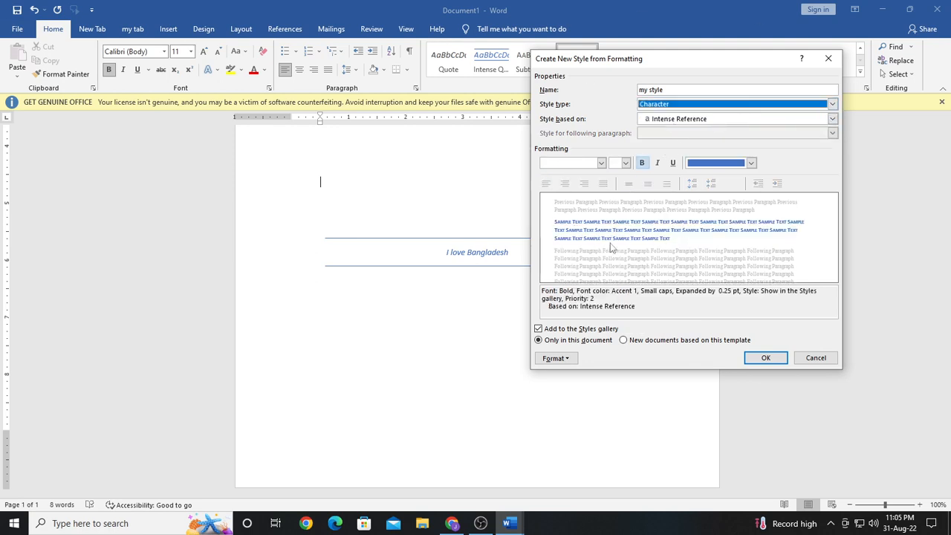
click(833, 104)
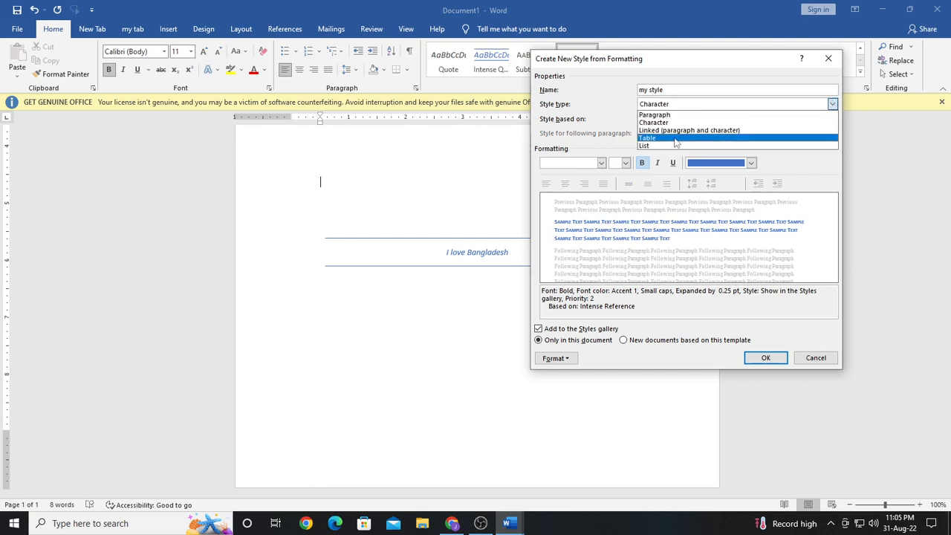
click(664, 114)
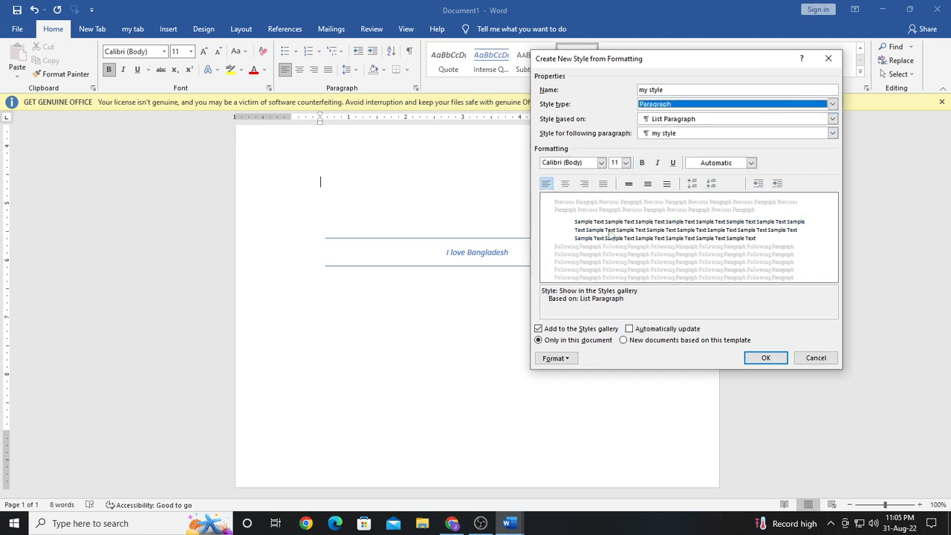
click(833, 104)
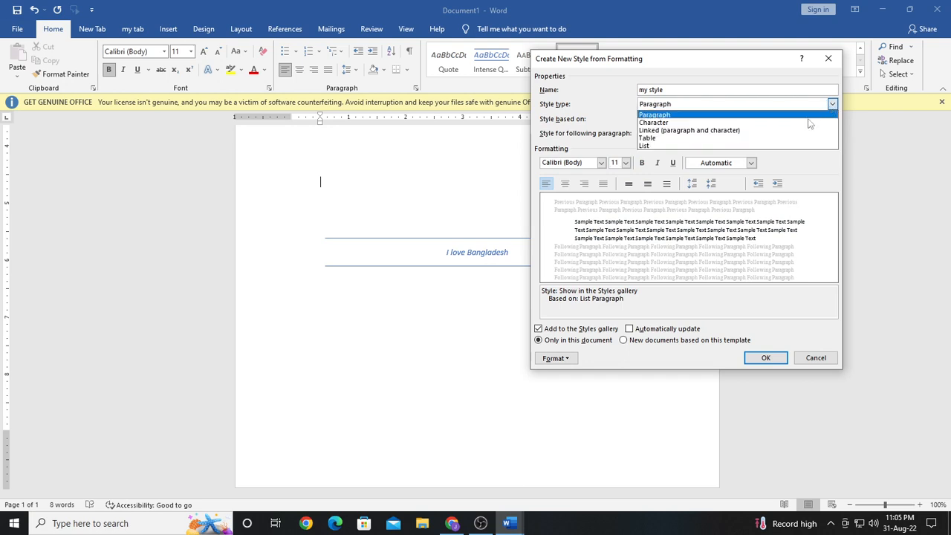
click(695, 146)
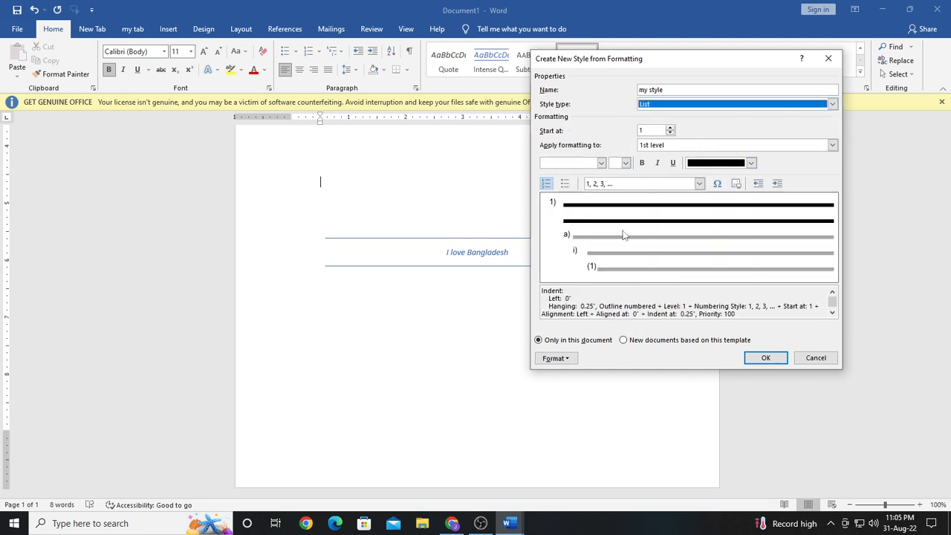
- Set the new style's type to Character and look through the base styles it can build on
click(832, 104)
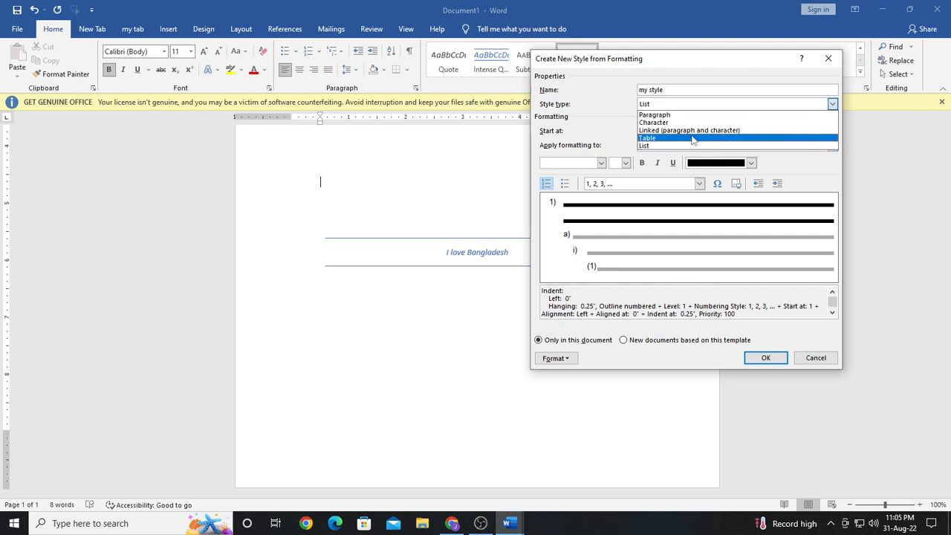
click(655, 122)
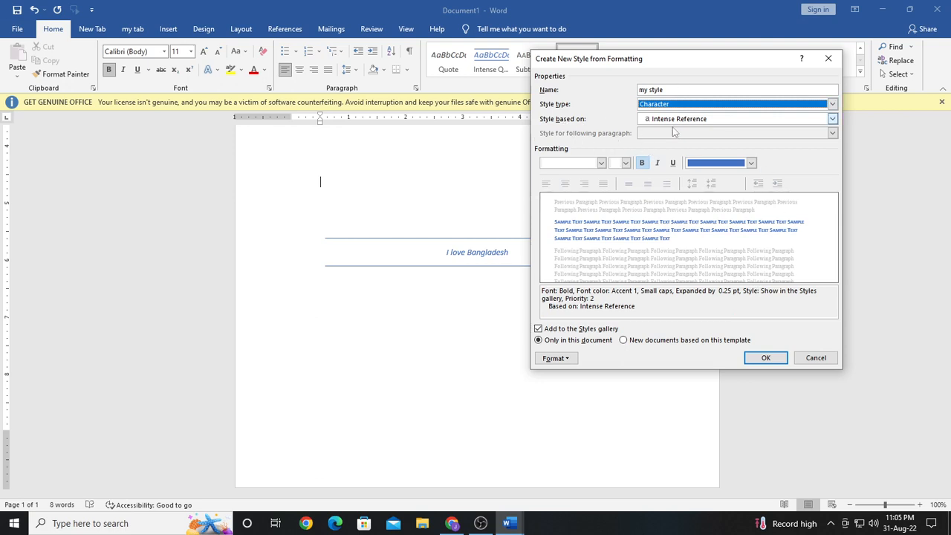
click(831, 119)
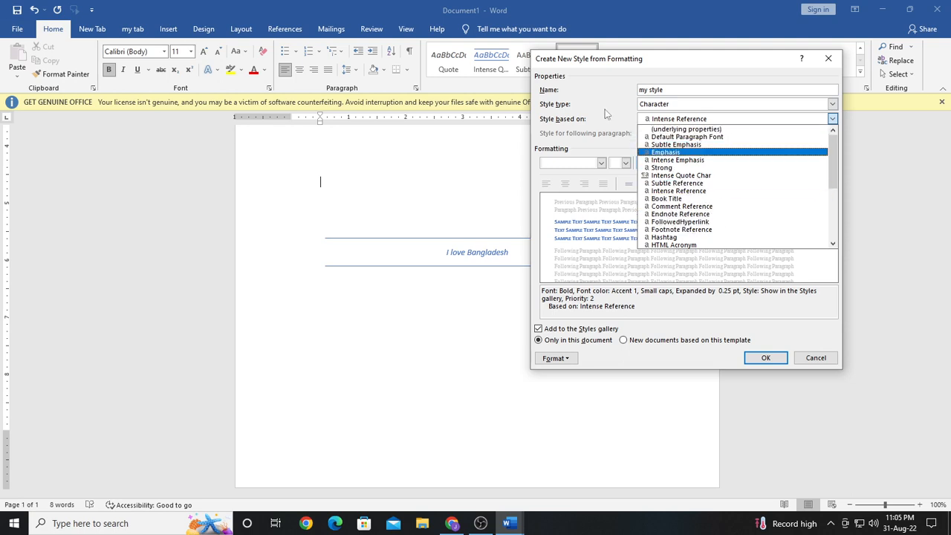
click(618, 123)
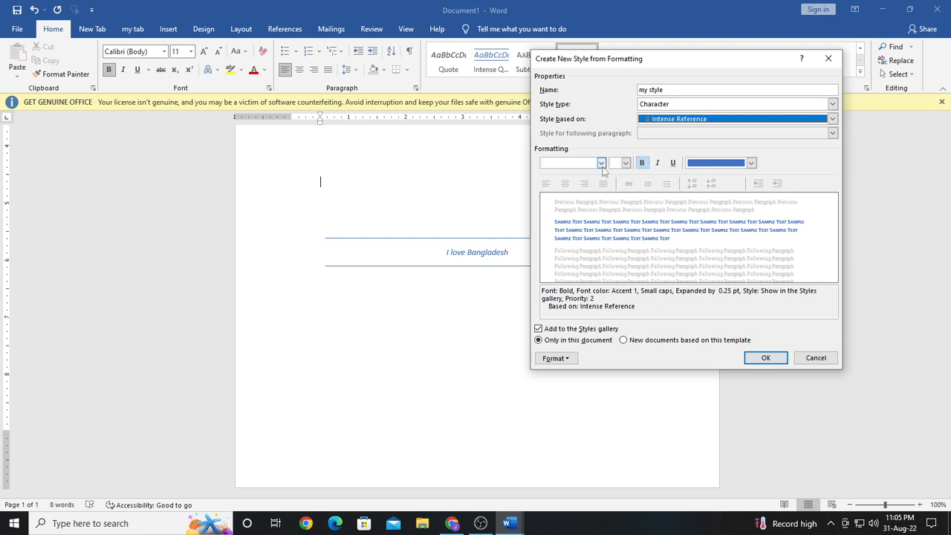
- Set the new style's font to Algerian
click(568, 163)
click(601, 163)
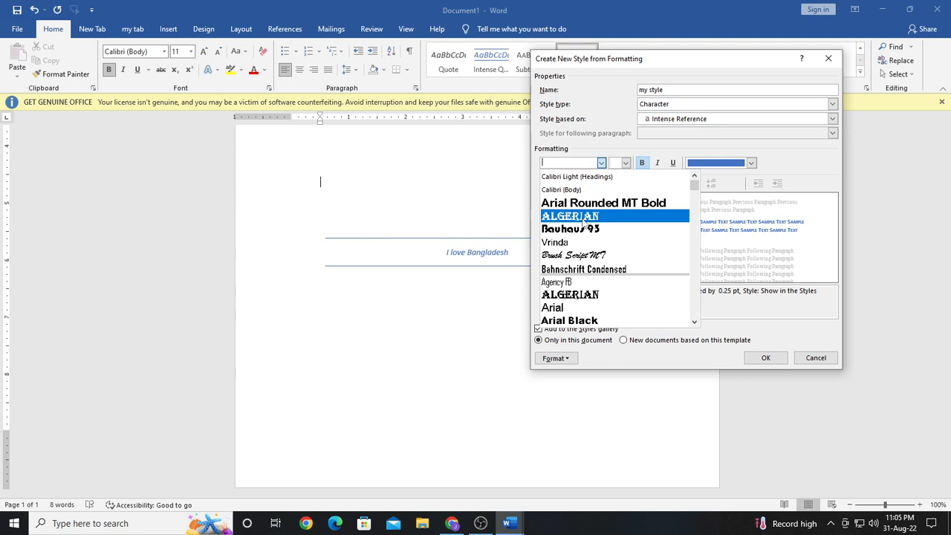
scroll(584, 223, down, 3)
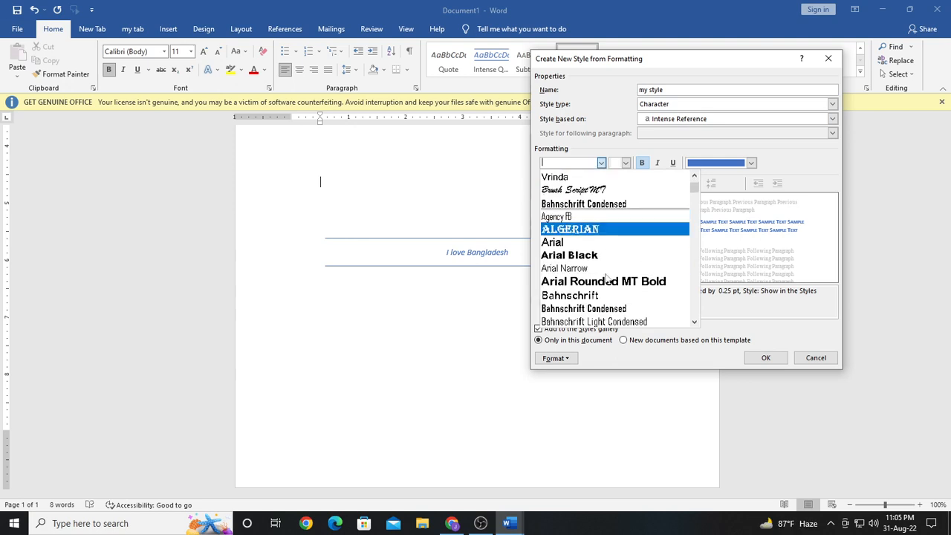
scroll(605, 277, up, 2)
scroll(606, 278, up, 2)
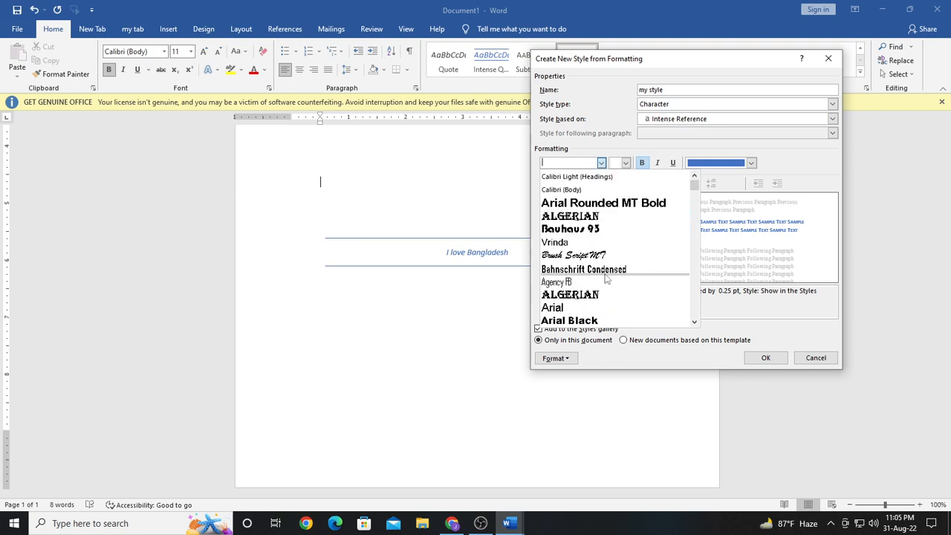
click(570, 219)
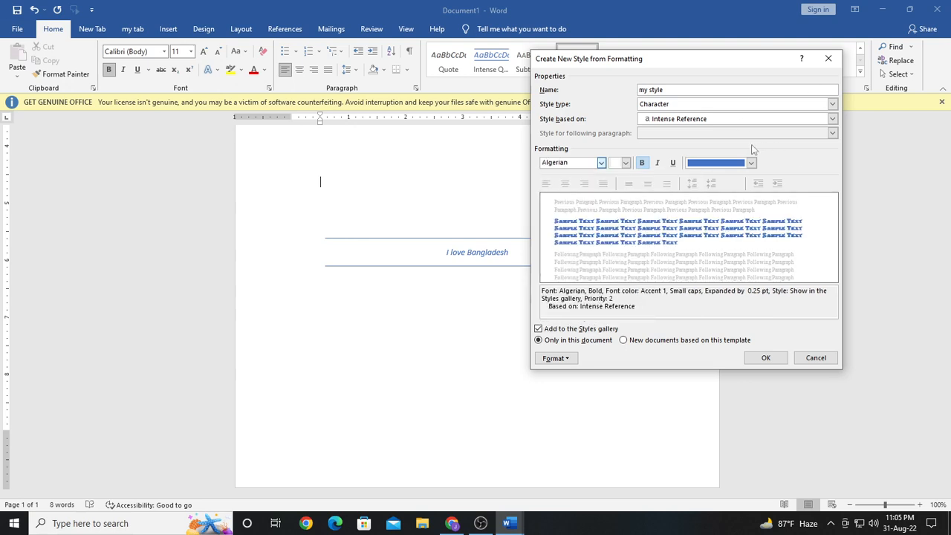
- Make the new style's text non-bold and italic, with a dark green font color from the Accent 6 shades
click(643, 163)
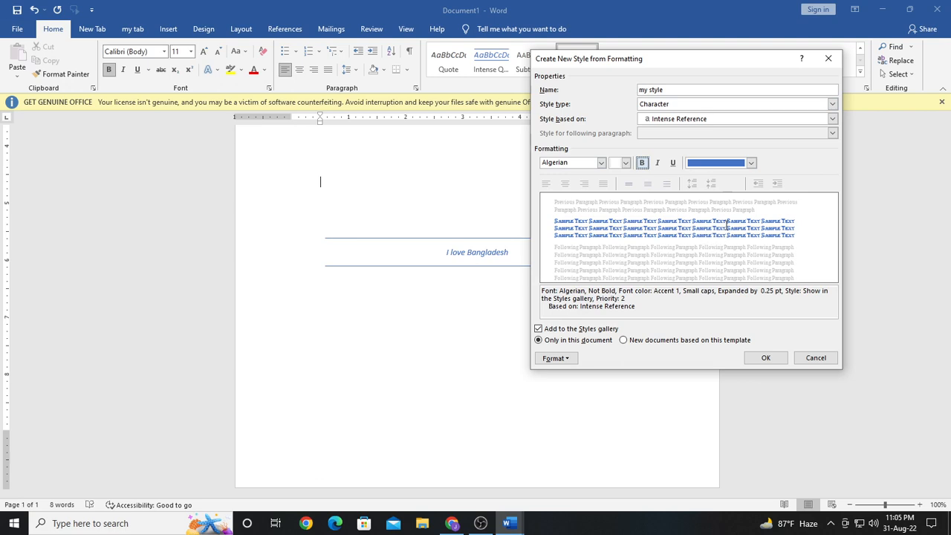
click(656, 163)
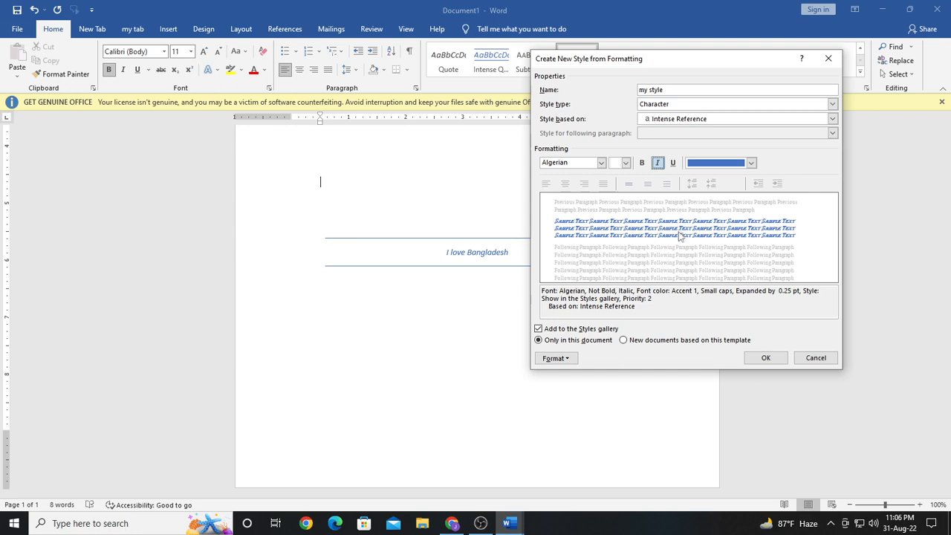
click(750, 163)
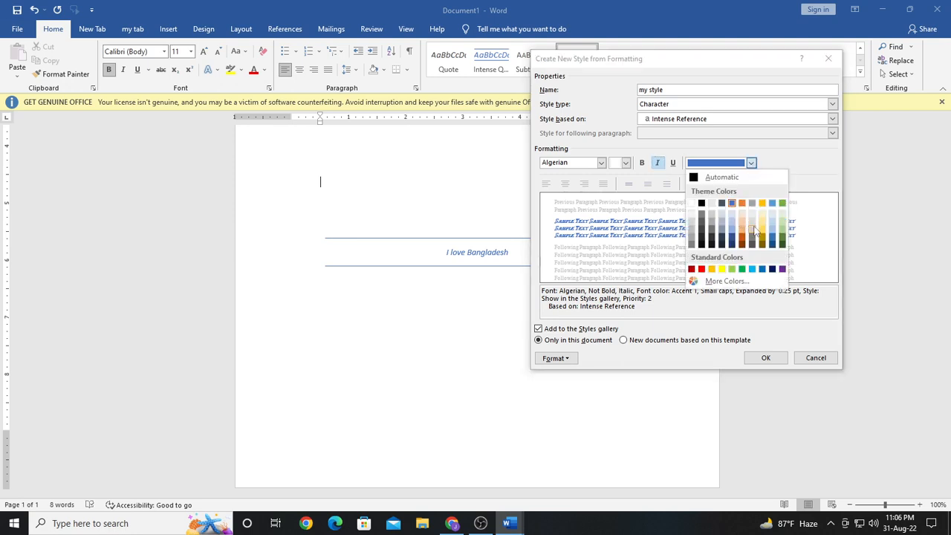
click(782, 237)
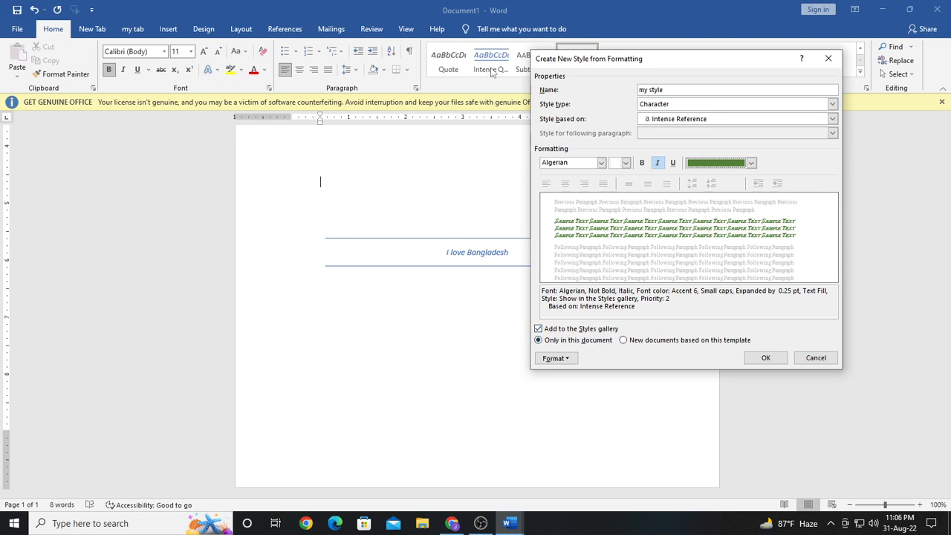
- Save the new style "my style" and bring it into view in the styles gallery
drag(657, 60, 669, 85)
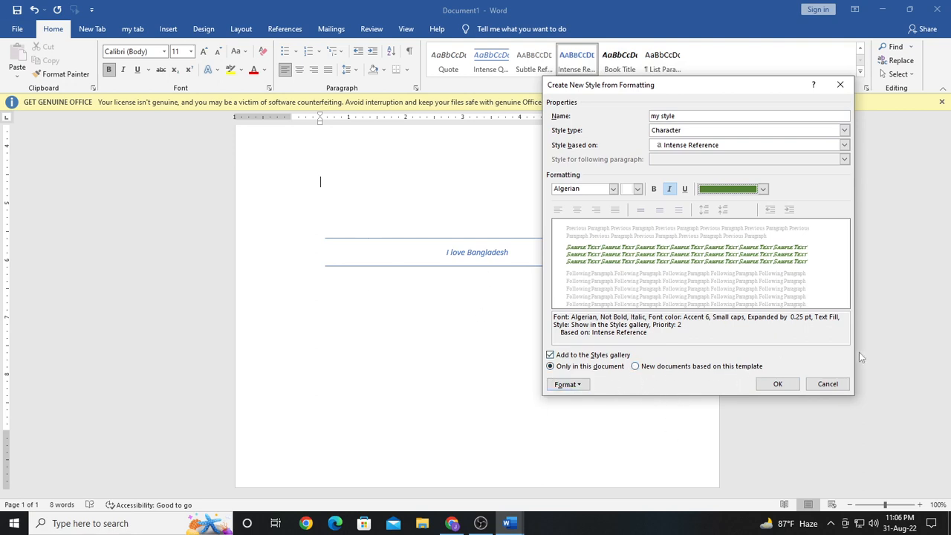
click(773, 384)
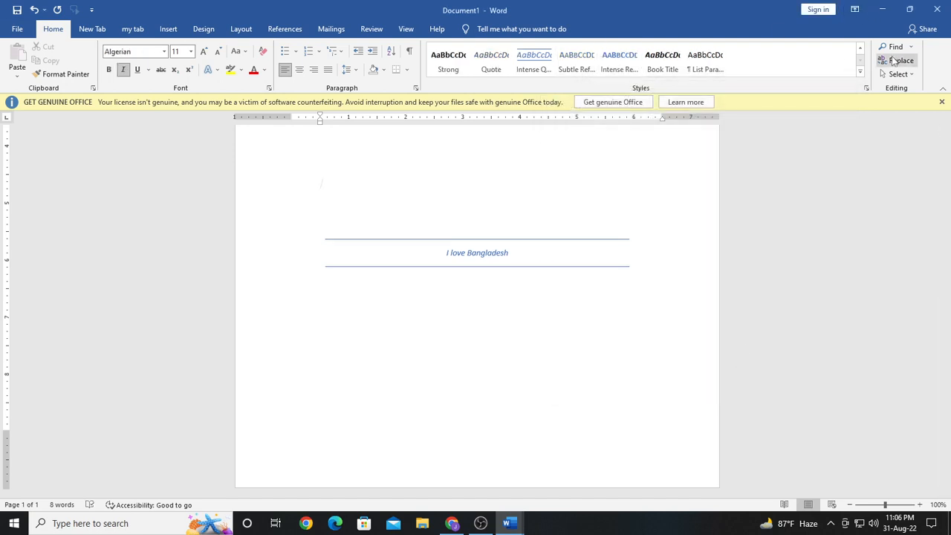
click(859, 49)
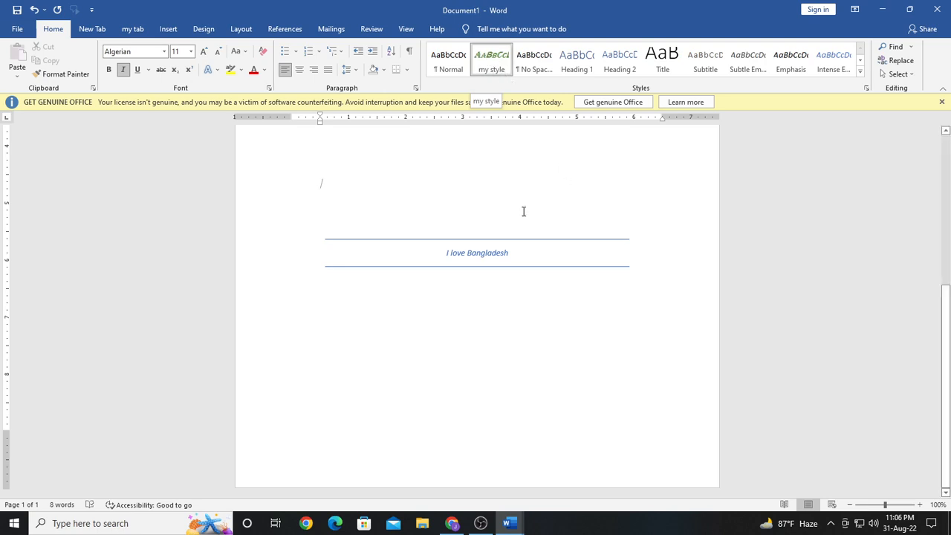
- Add a new line reading "I love Bangladesh" in Normal style below the Intense Quote line
click(333, 304)
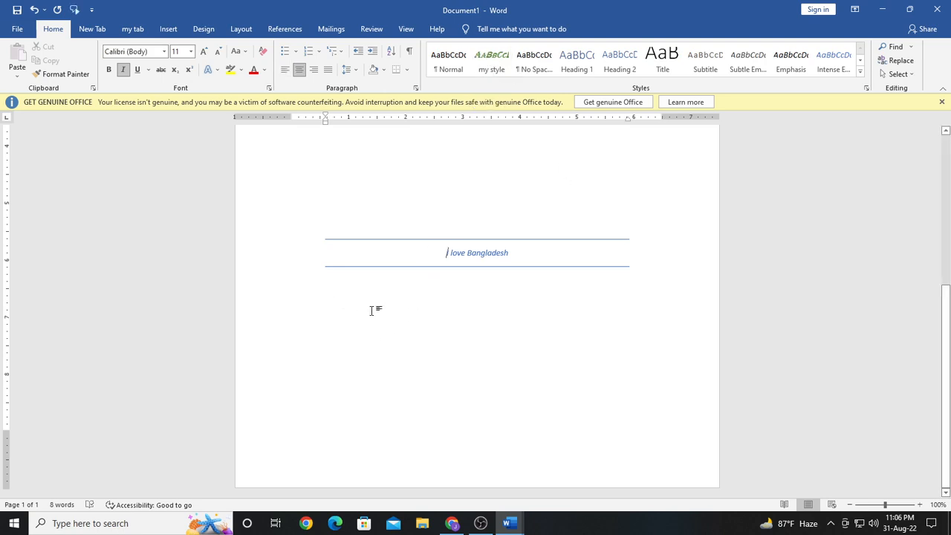
key(End)
double_click(642, 276)
key(Return)
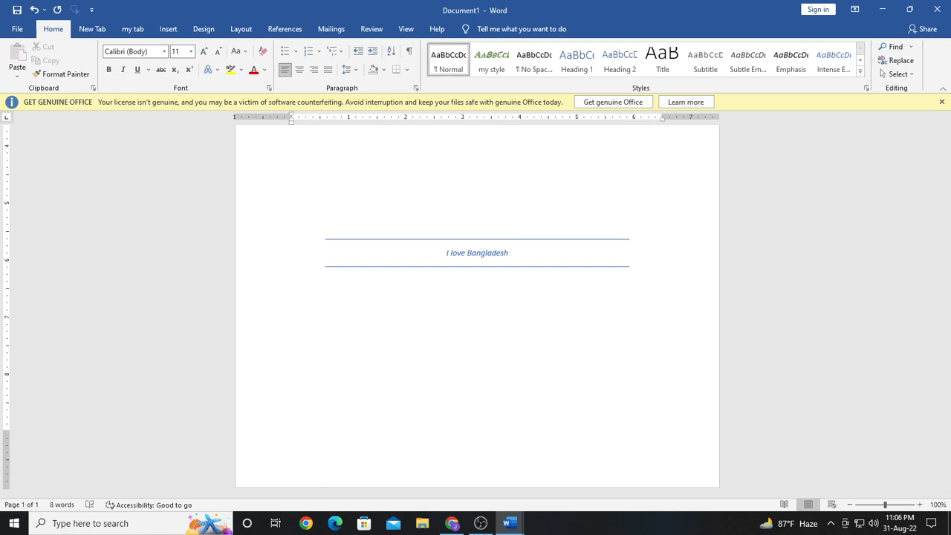
text(I love Bangladesh)
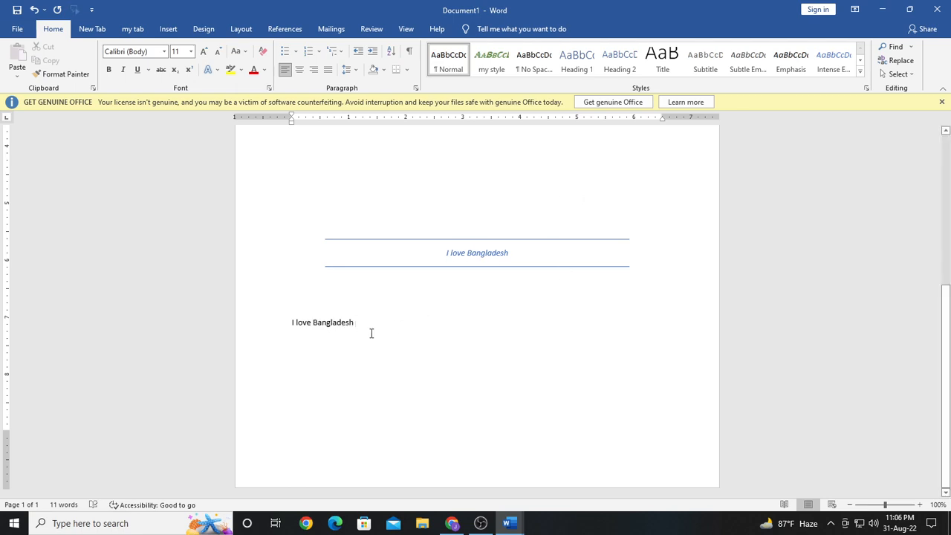
- Enlarge the new "I love Bangladesh" line below the quote to 36 pt
triple_click(306, 322)
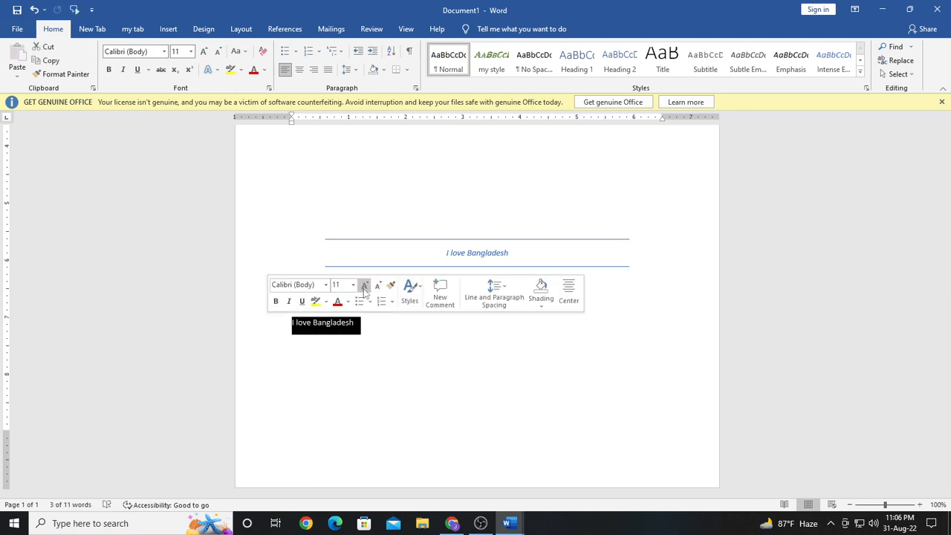
click(364, 285)
click(364, 285)
click(364, 285)
click(364, 286)
click(364, 285)
click(364, 285)
click(364, 285)
click(363, 285)
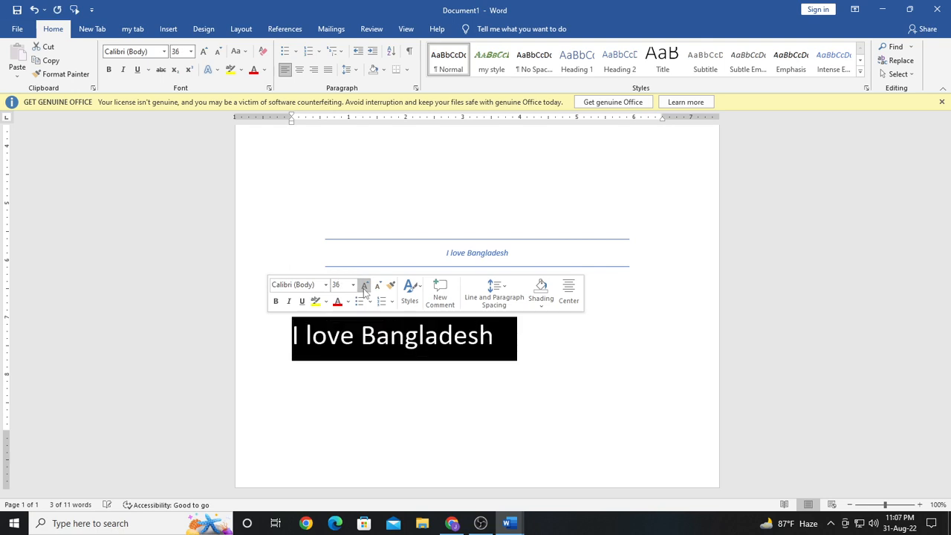
- Apply the custom "my style" to the lower "I love Bangladesh" line
click(616, 365)
drag(530, 348, 259, 348)
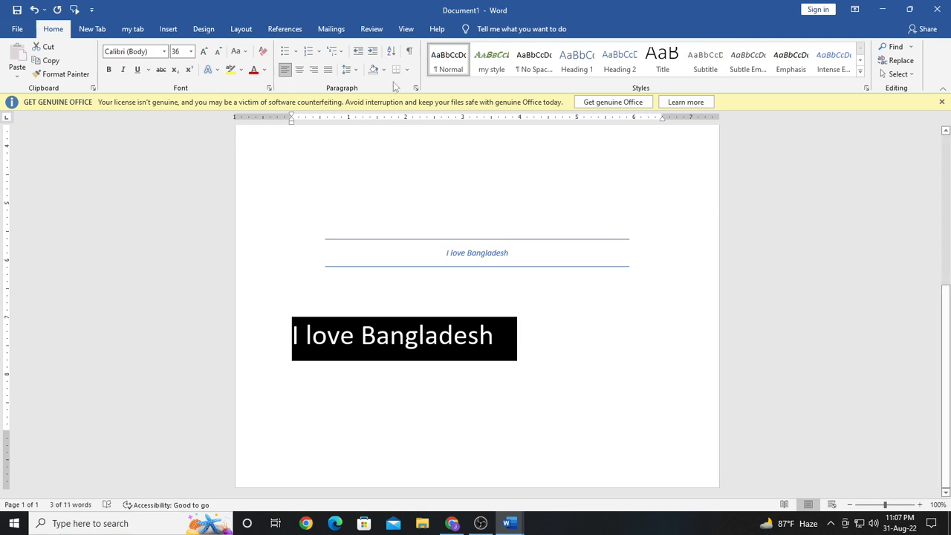
click(490, 66)
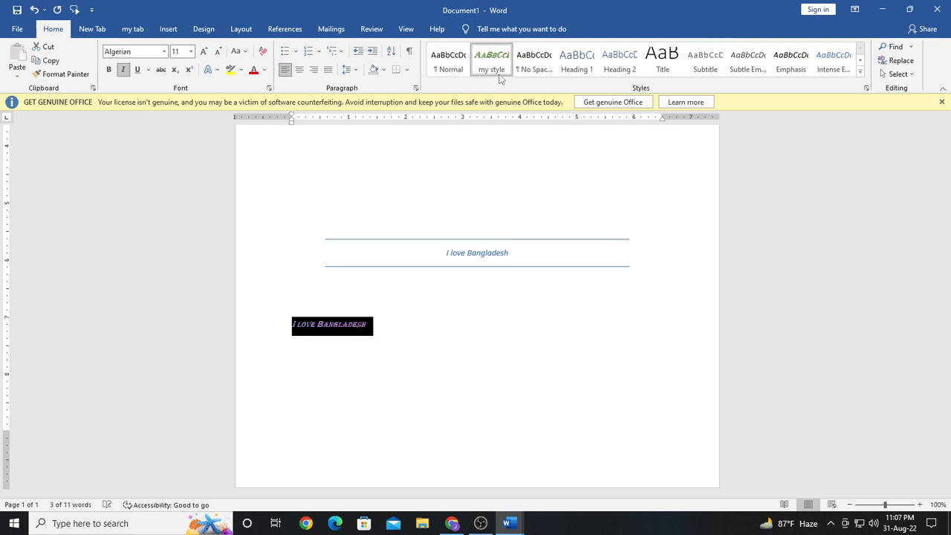
- Increase the font size of the "I love Bangladesh" line formatted with "my style" to 48 pt
click(203, 52)
click(203, 52)
click(203, 52)
click(203, 52)
click(203, 52)
click(203, 52)
click(202, 52)
click(202, 52)
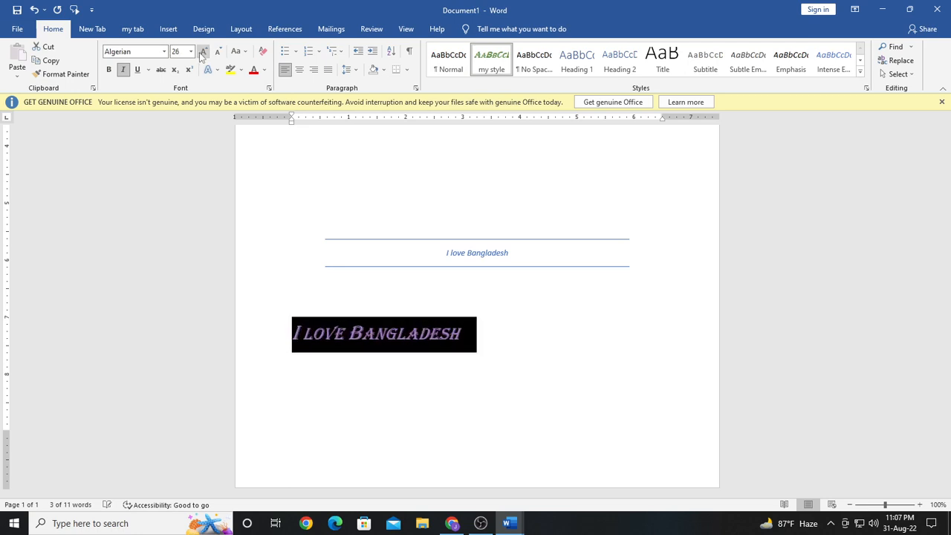
click(203, 52)
click(203, 52)
click(203, 52)
click(661, 365)
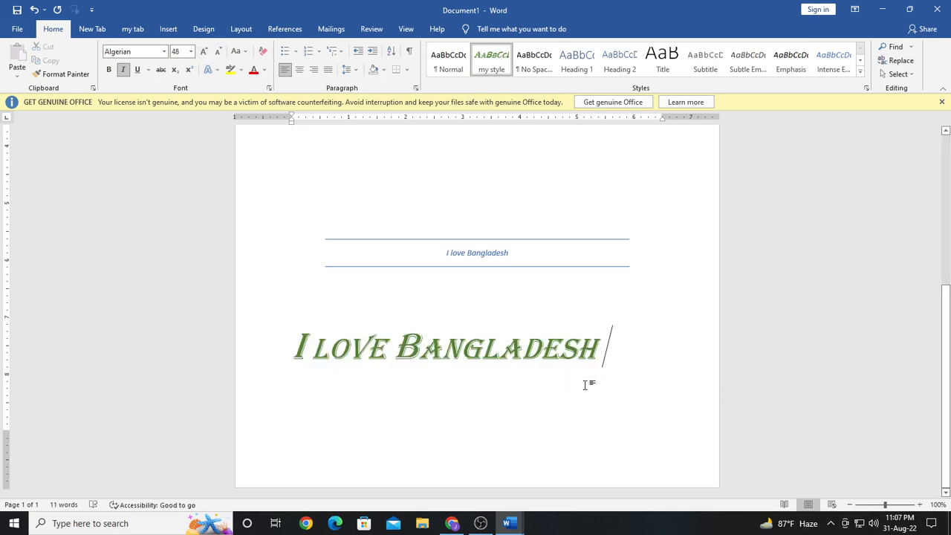
drag(293, 338, 622, 361)
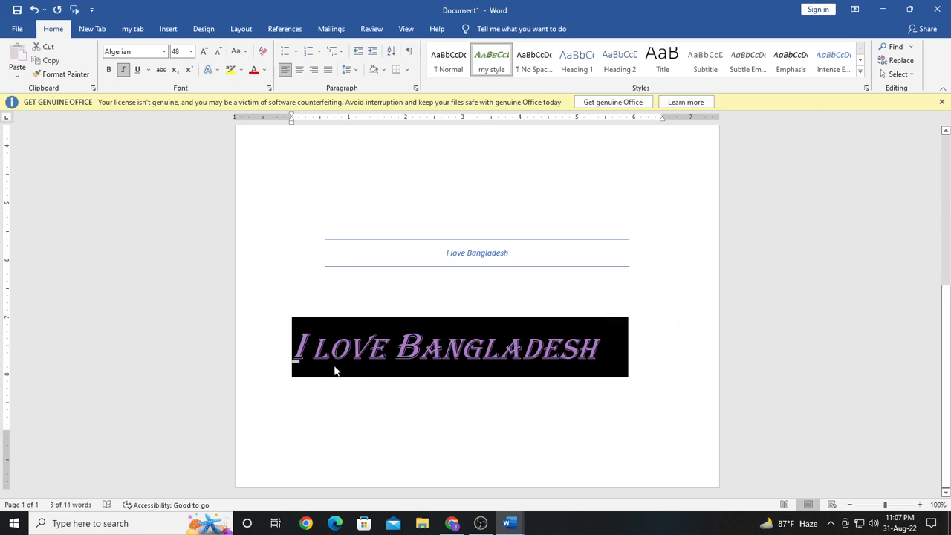
drag(334, 370, 470, 355)
scroll(607, 292, up, 4)
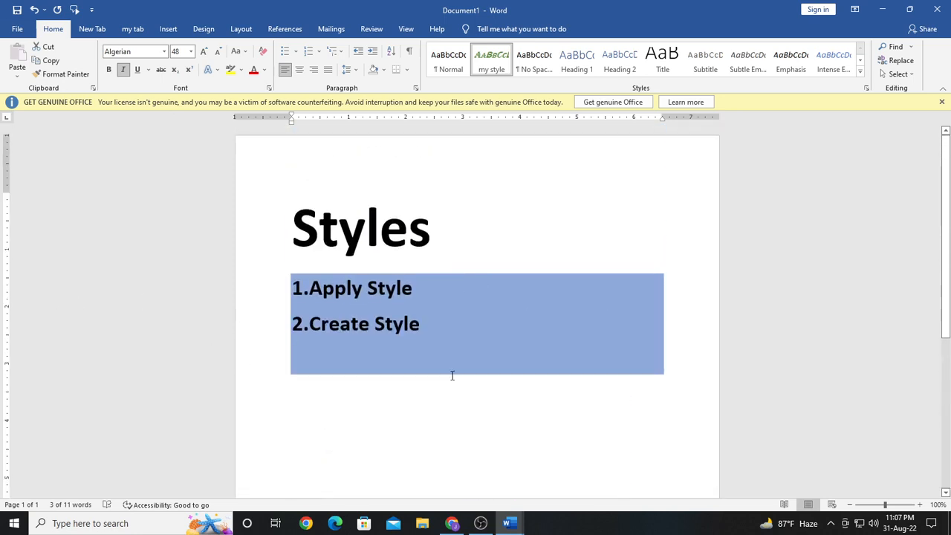
scroll(450, 407, down, 5)
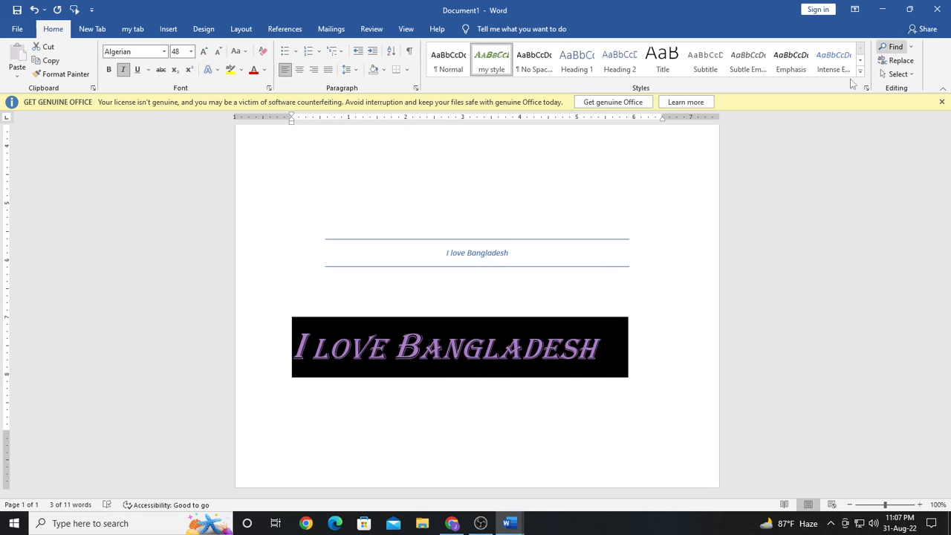
click(480, 523)
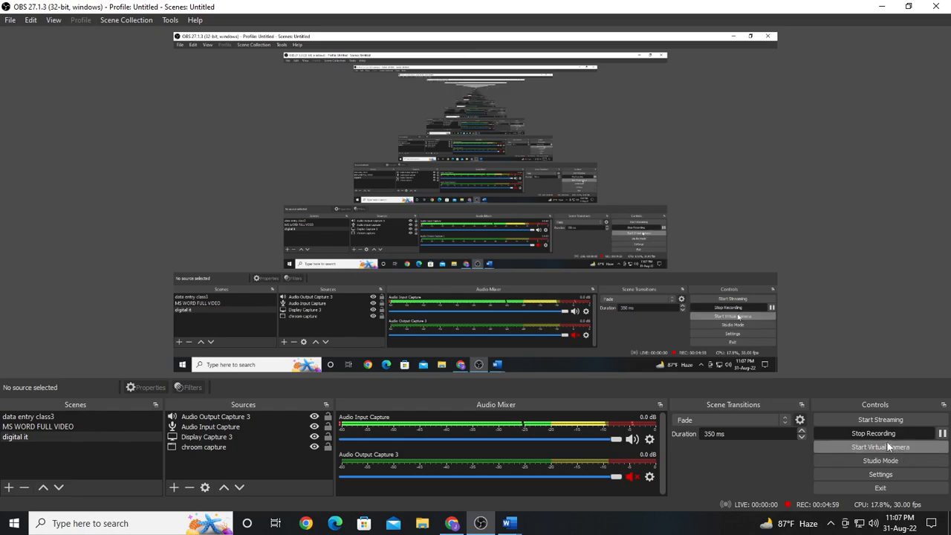